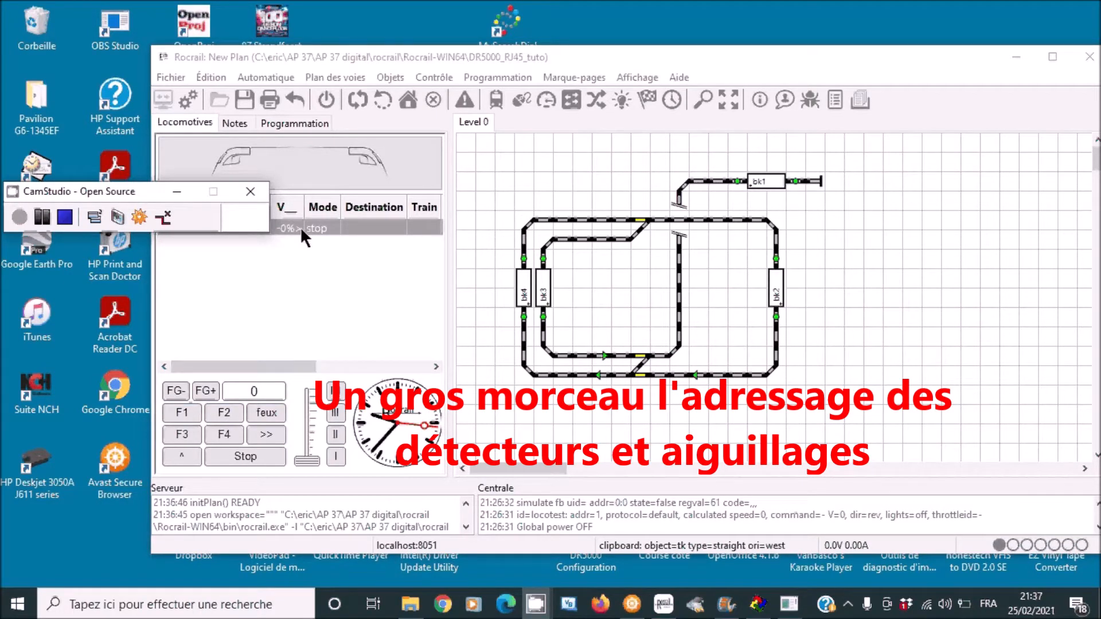
# Create a new locomotive in the locomotive table and set its identifier to test2.
pyautogui.click(396, 80)
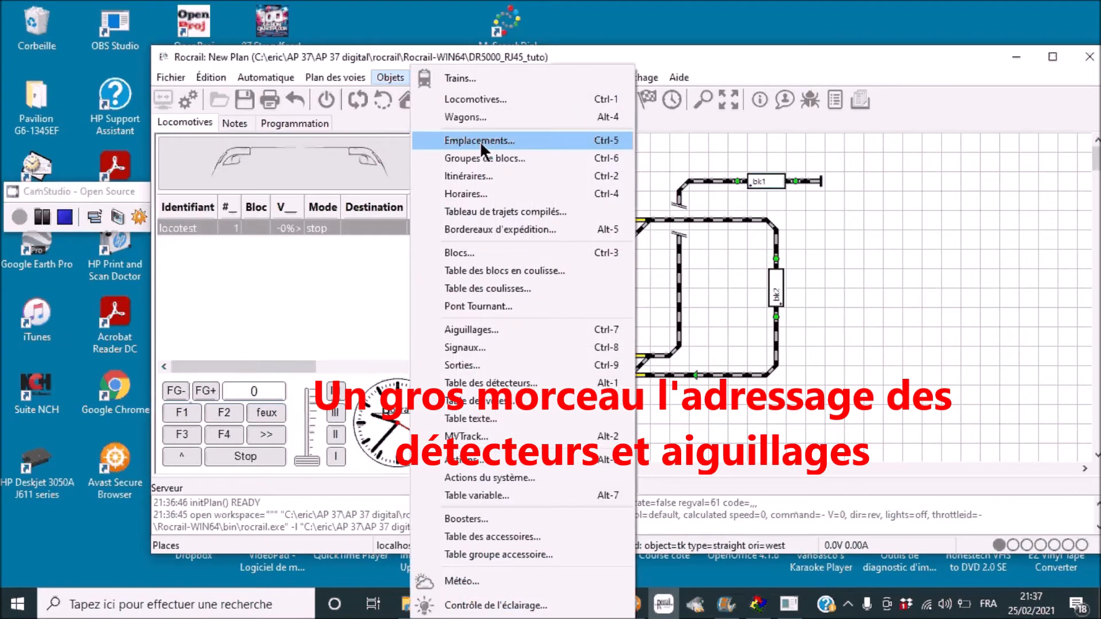
pyautogui.click(467, 101)
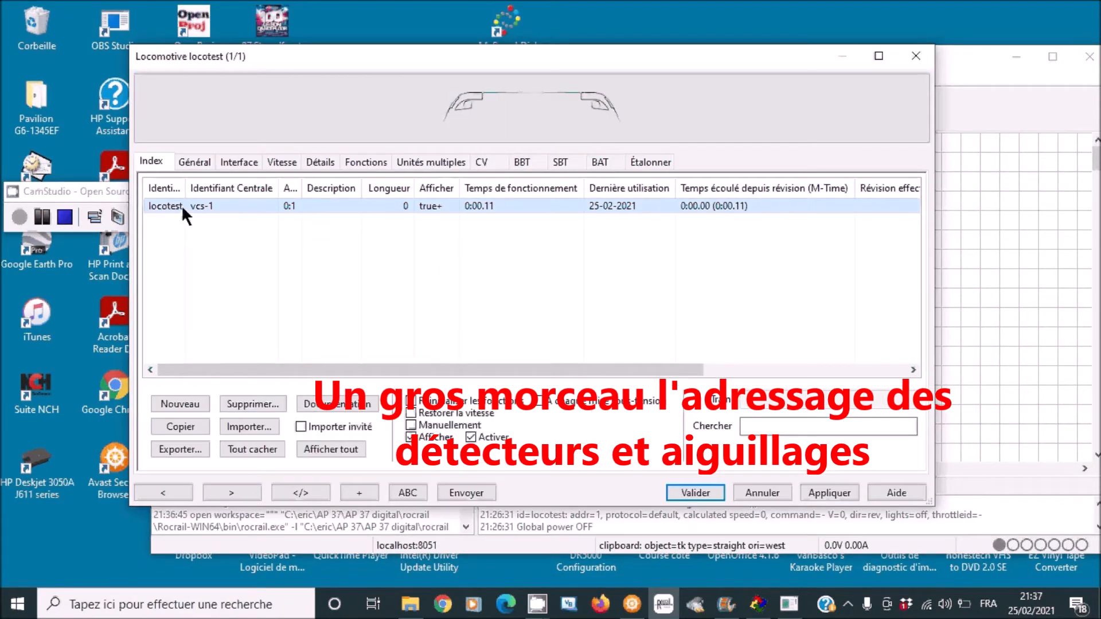
pyautogui.click(181, 403)
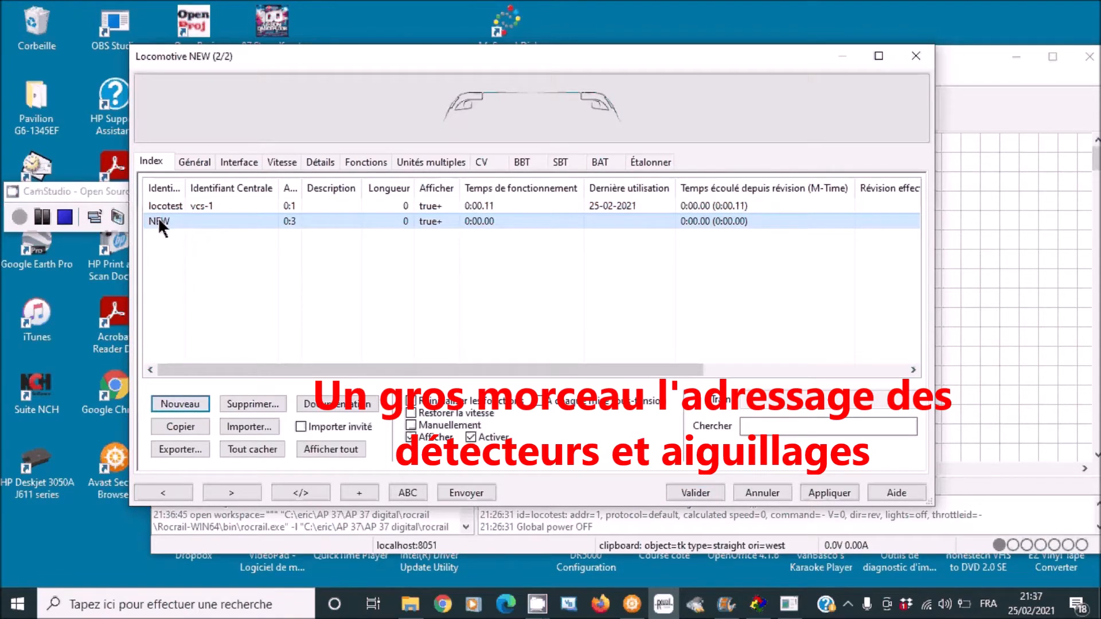
pyautogui.click(194, 162)
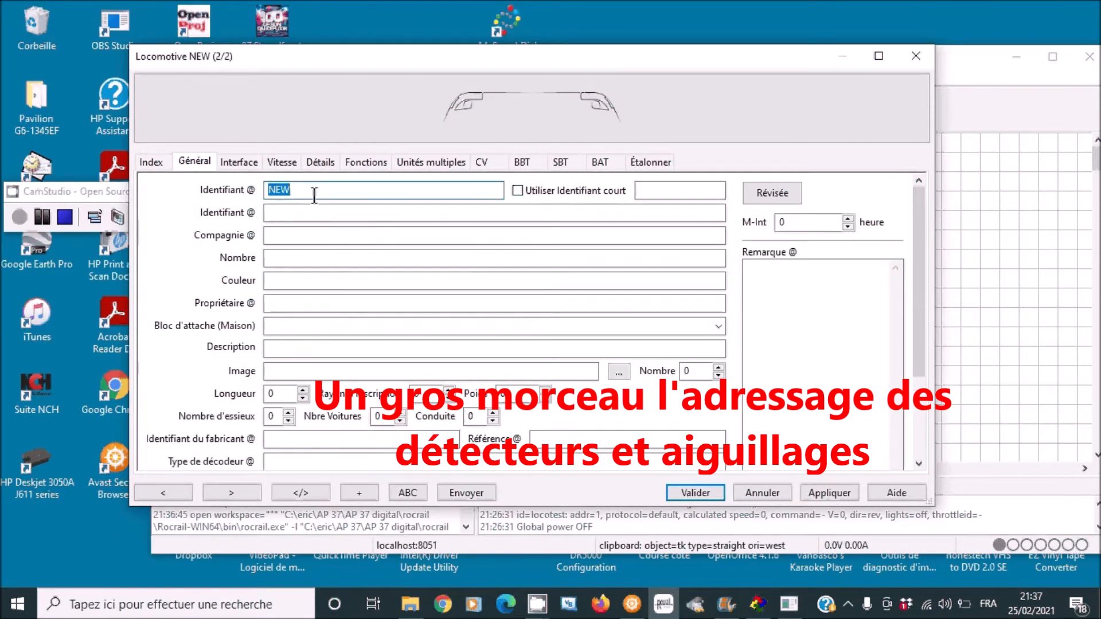
pyautogui.write('test2')
# Assign locomotive test2 to the command station vcs-1 and set its address to 5.
pyautogui.click(239, 163)
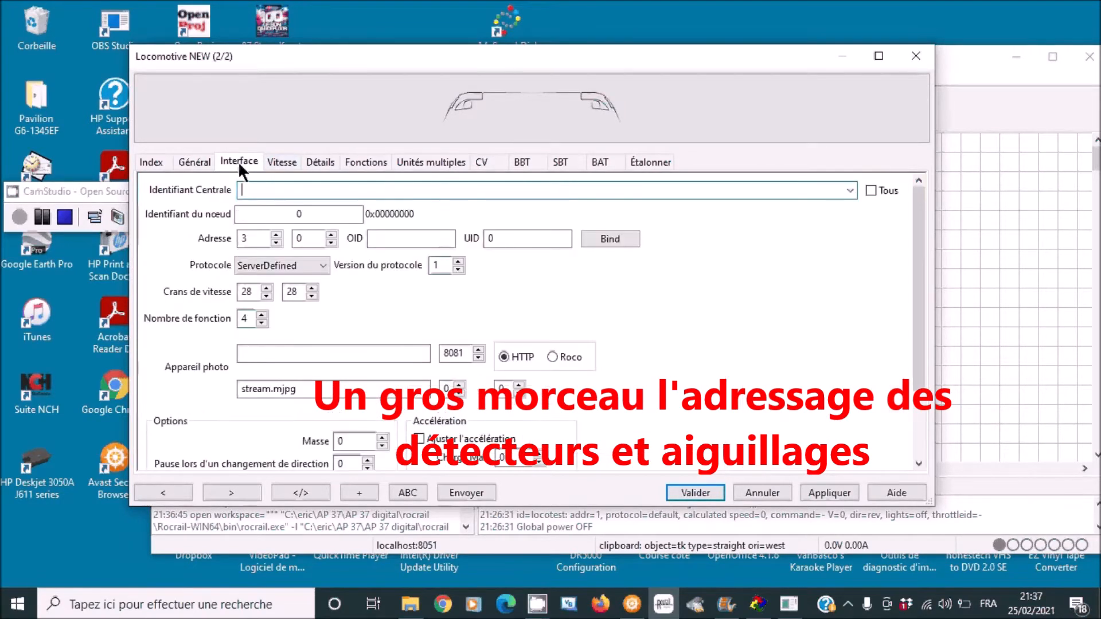
pyautogui.click(846, 189)
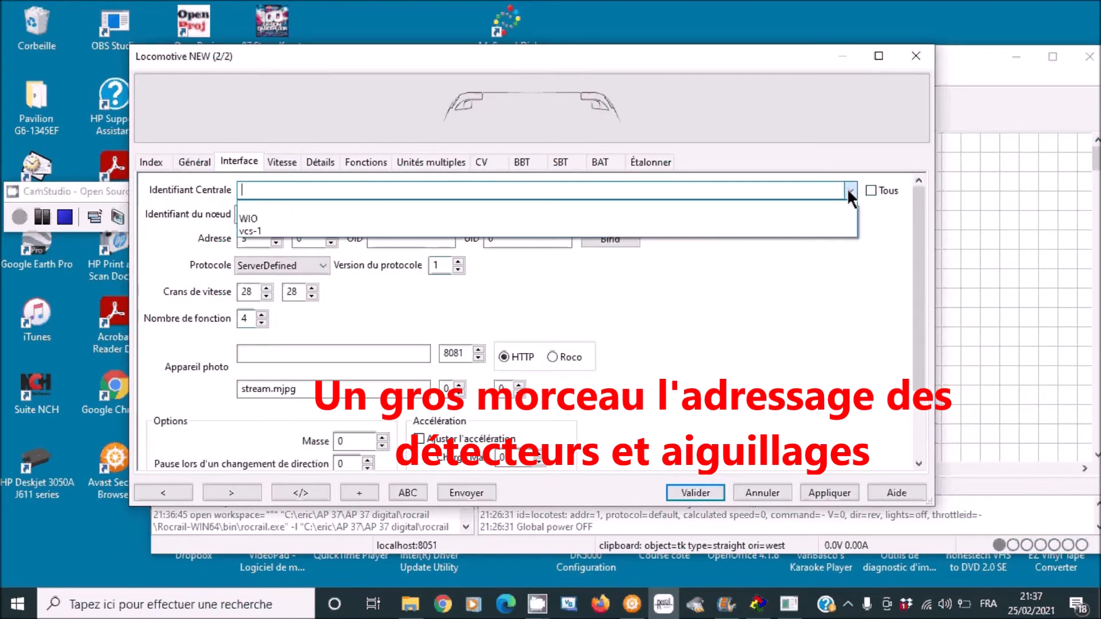
pyautogui.click(271, 231)
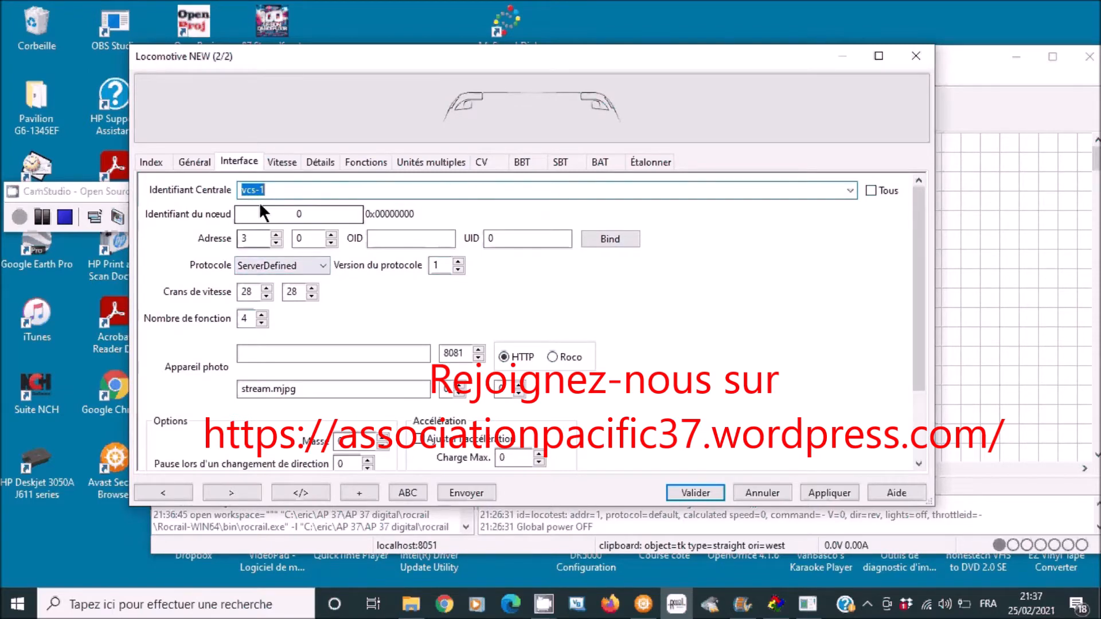
pyautogui.click(276, 235)
pyautogui.click(276, 235)
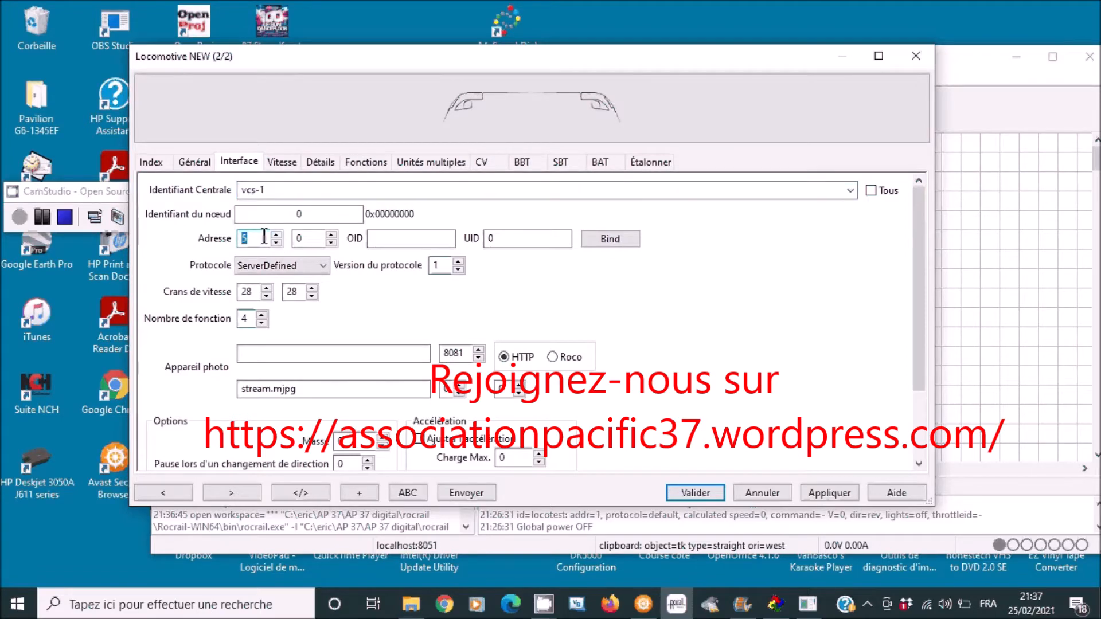
# Set both speed-step values of locomotive test2 to 127 and save the locomotive.
pyautogui.click(267, 288)
pyautogui.write('32')
pyautogui.moveTo(266, 284); pyautogui.dragTo(266, 284)
pyautogui.click(300, 291)
pyautogui.press('BackSpace')
pyautogui.press('BackSpace')
pyautogui.write('127')
pyautogui.click(832, 493)
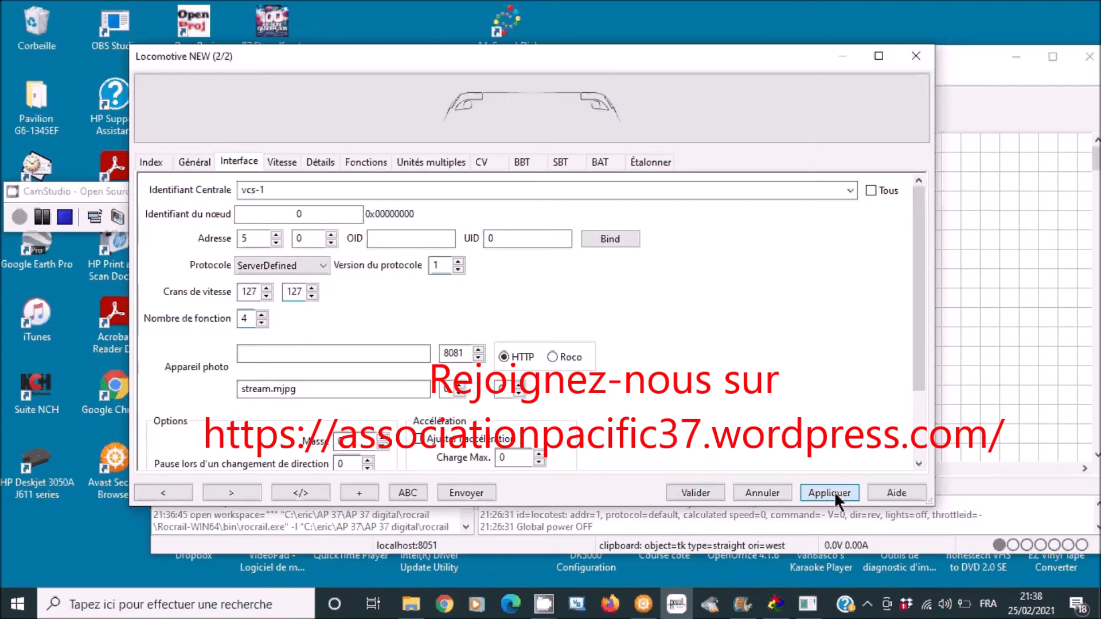
pyautogui.click(701, 491)
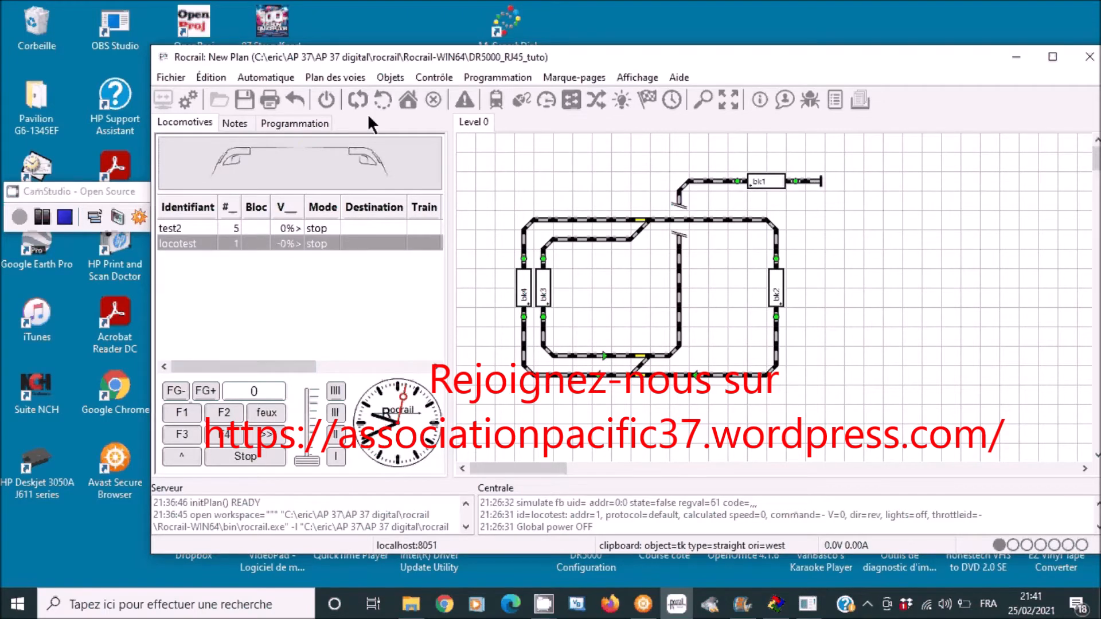
# Open the interface settings of switch sw1 and assign it to the command station vcs-1.
pyautogui.click(391, 78)
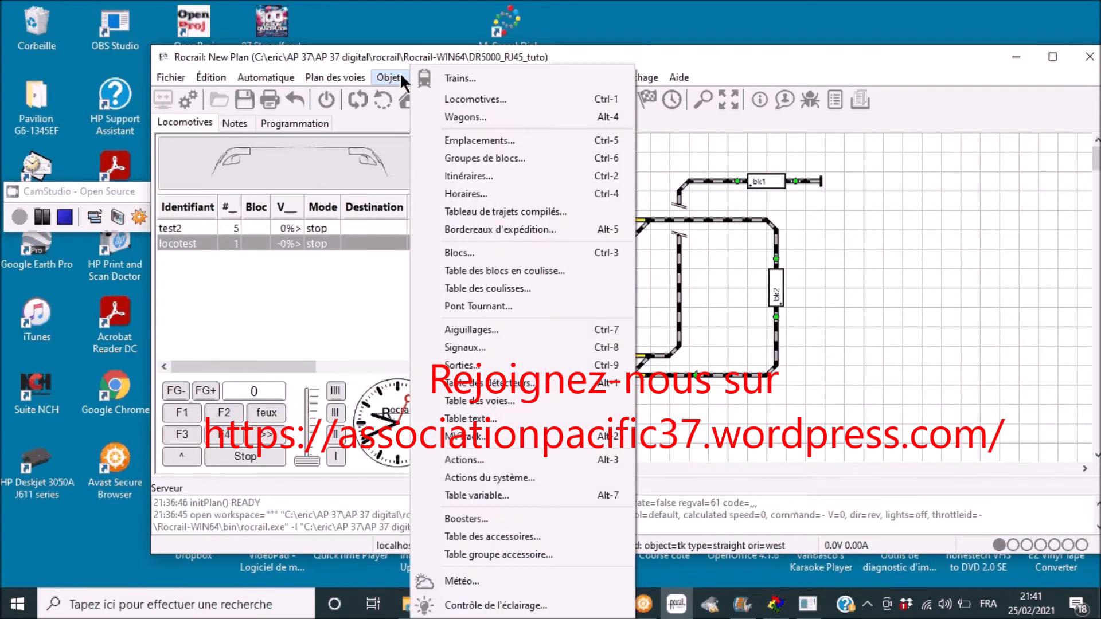
pyautogui.click(475, 331)
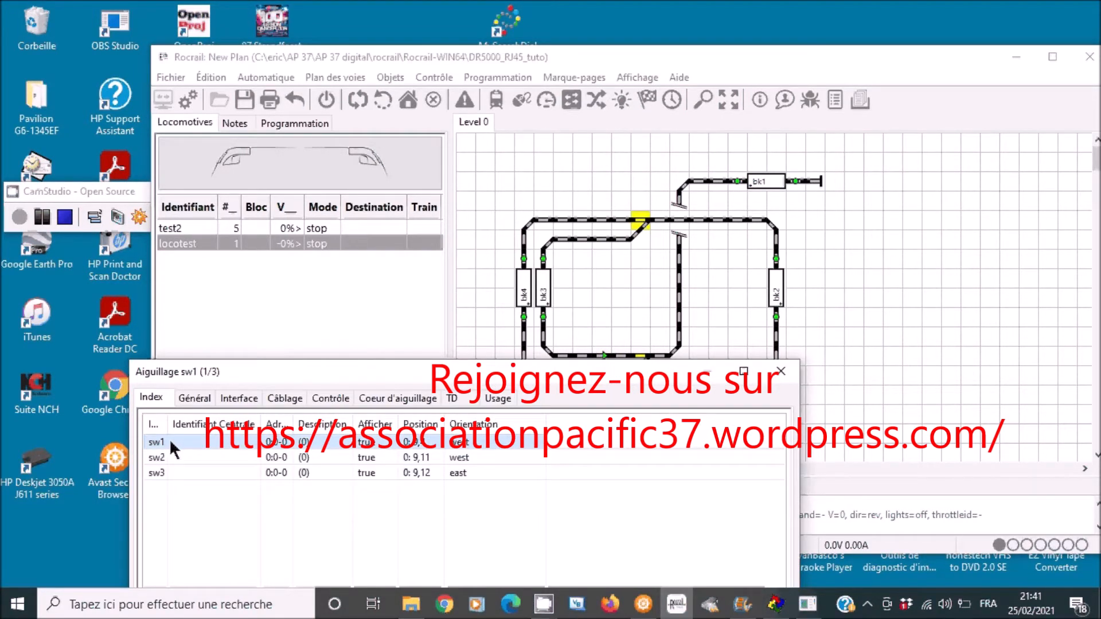
pyautogui.click(236, 397)
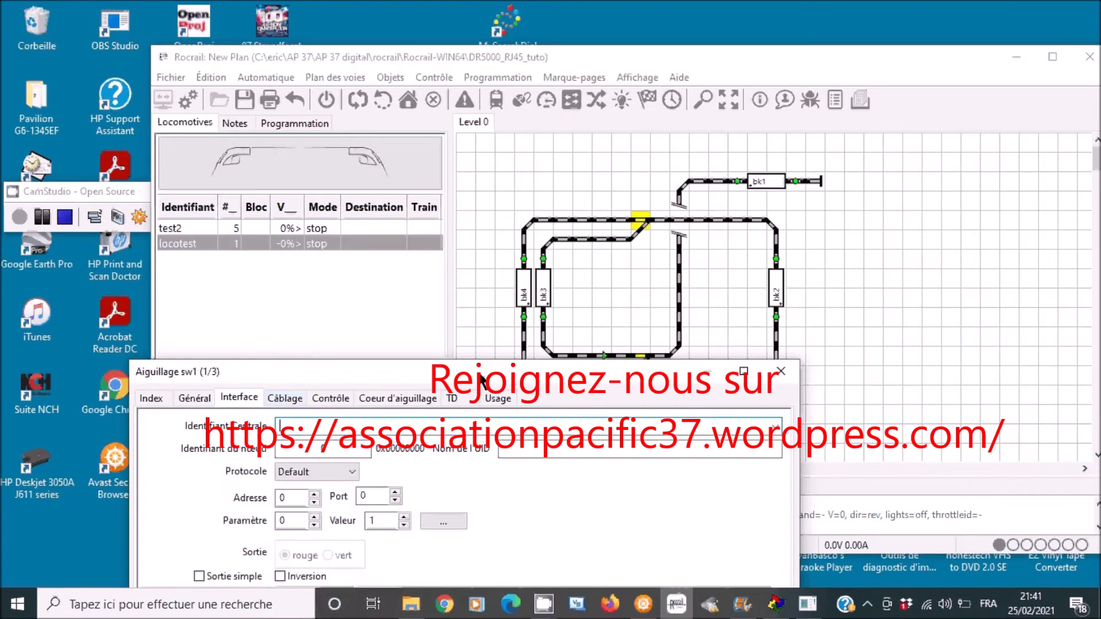
pyautogui.click(792, 234)
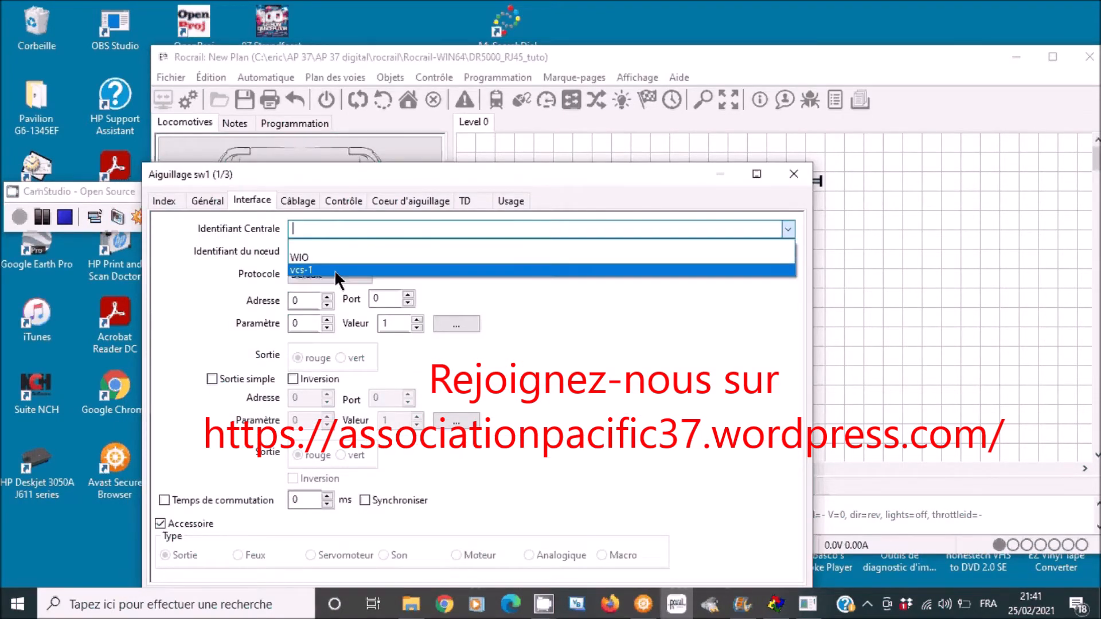
pyautogui.click(334, 270)
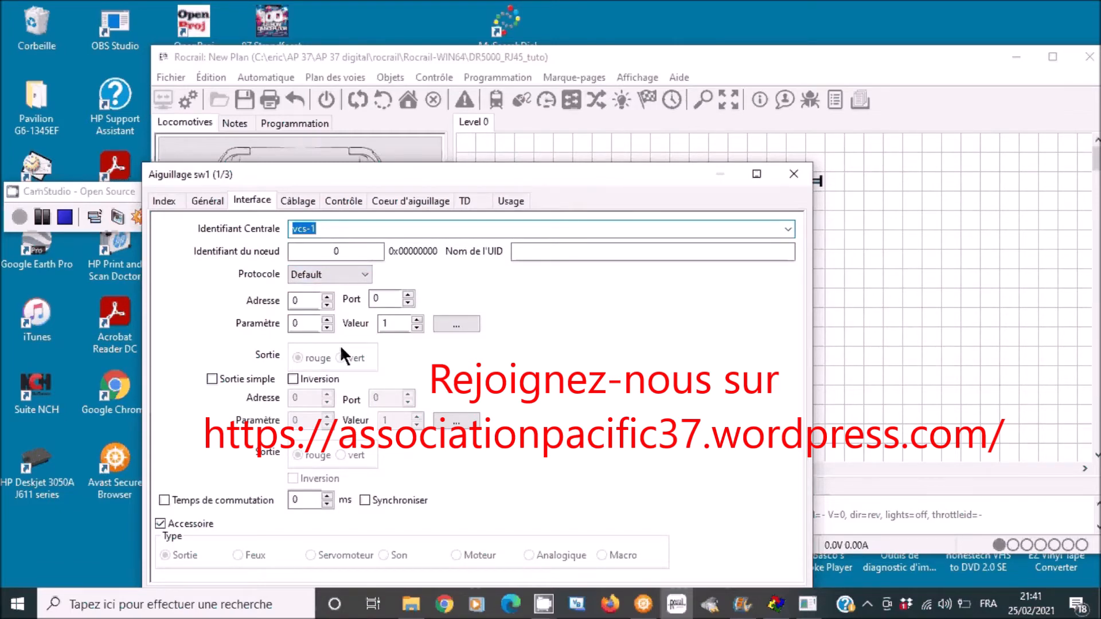
# Set switch sw1 to address 21, port 2, and apply the change.
pyautogui.doubleClick(312, 301)
pyautogui.press('BackSpace')
pyautogui.write('21')
pyautogui.click(382, 300)
pyautogui.press('BackSpace')
pyautogui.write('2')
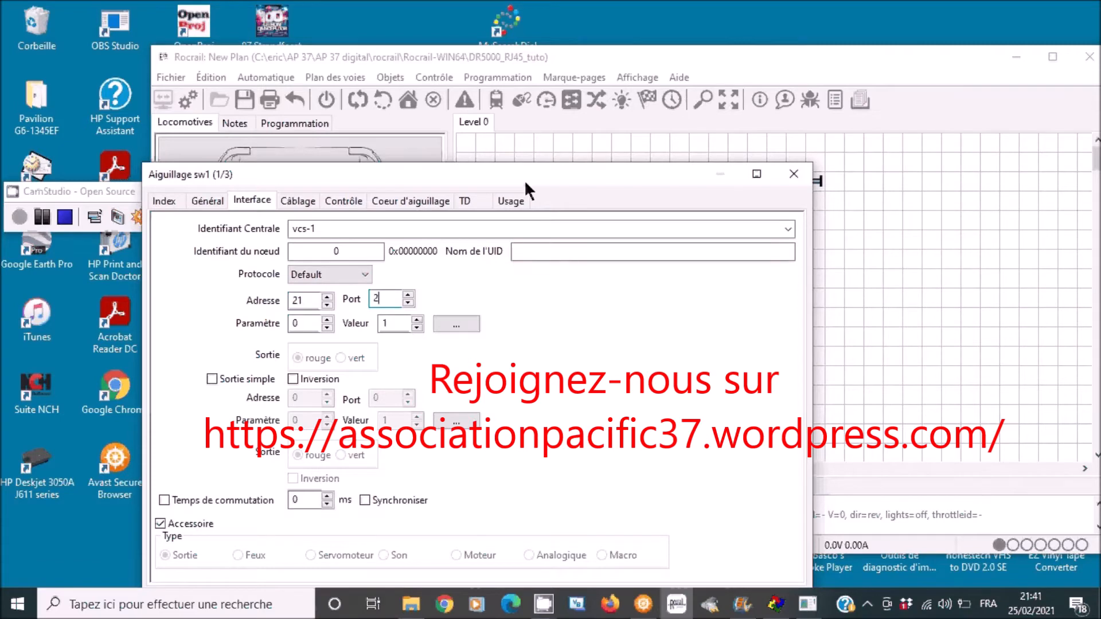
pyautogui.moveTo(525, 180); pyautogui.dragTo(524, 119)
pyautogui.click(706, 542)
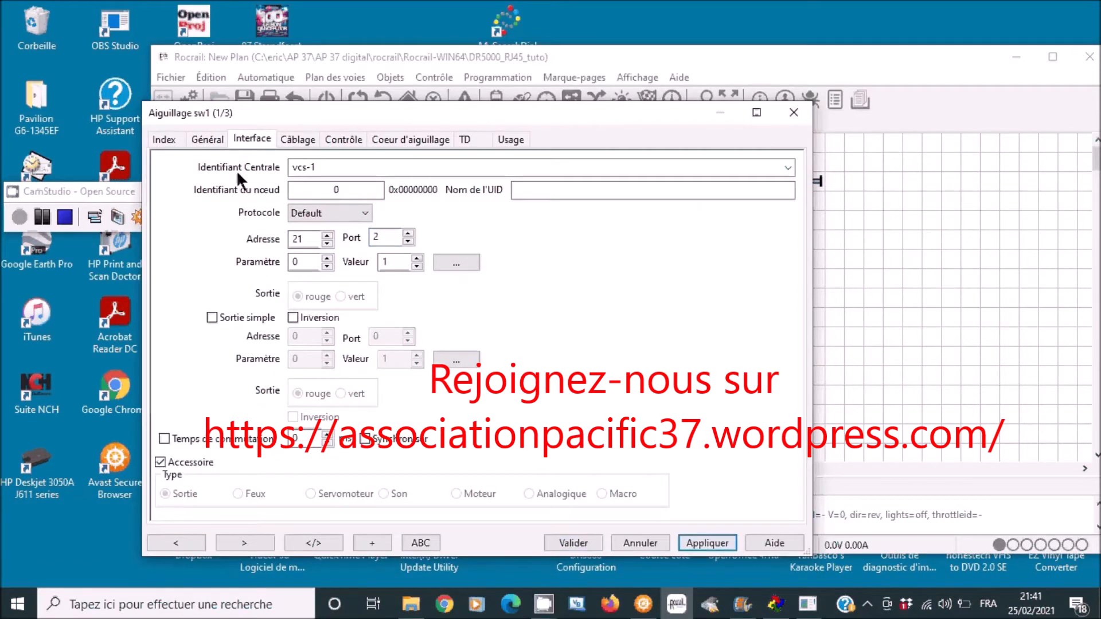
# Select switch sw2 and assign it to the command station vcs-1 in its interface settings.
pyautogui.click(162, 139)
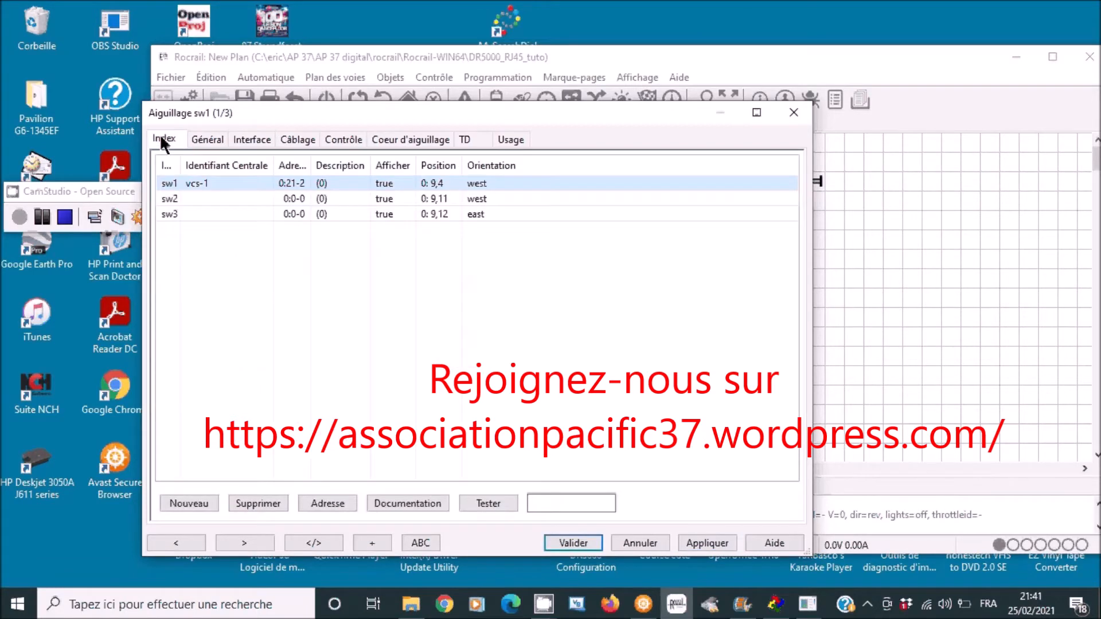
pyautogui.click(170, 199)
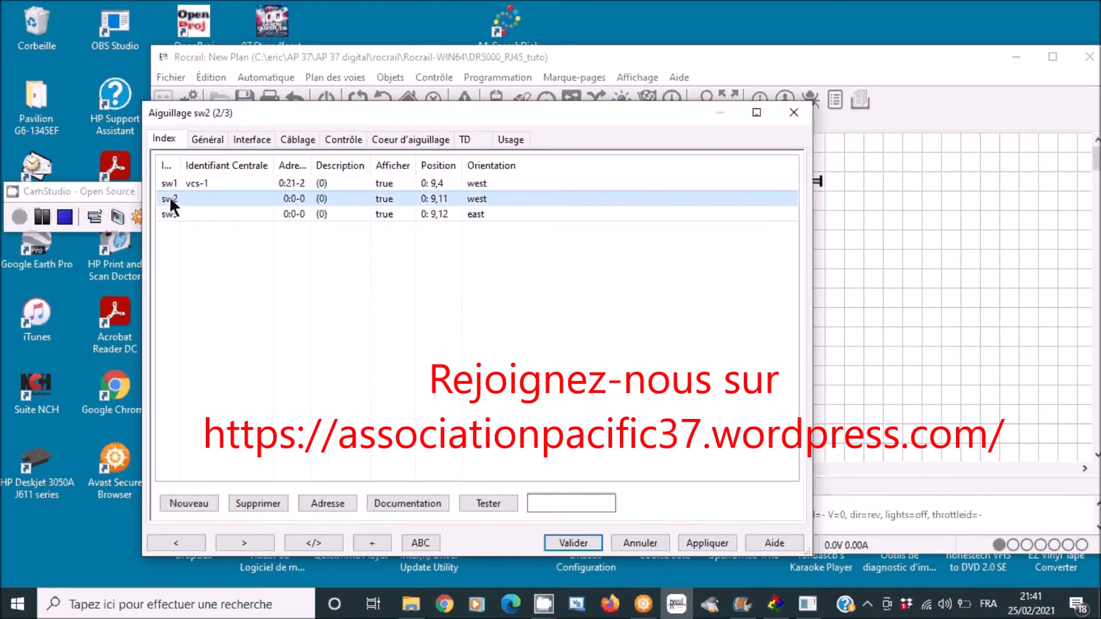
pyautogui.click(256, 140)
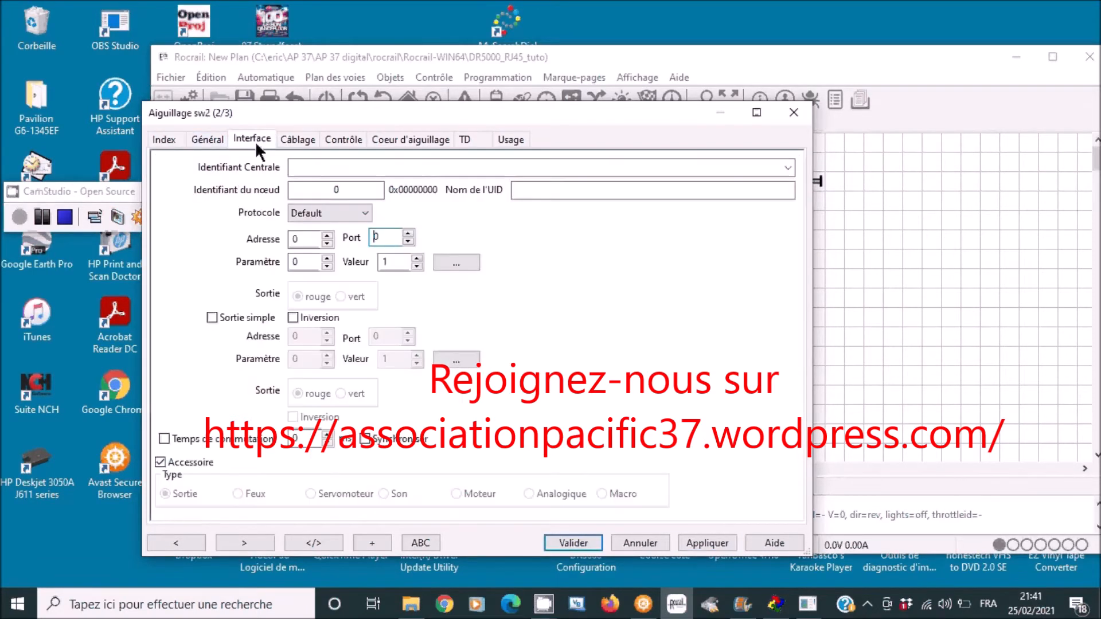
pyautogui.click(786, 167)
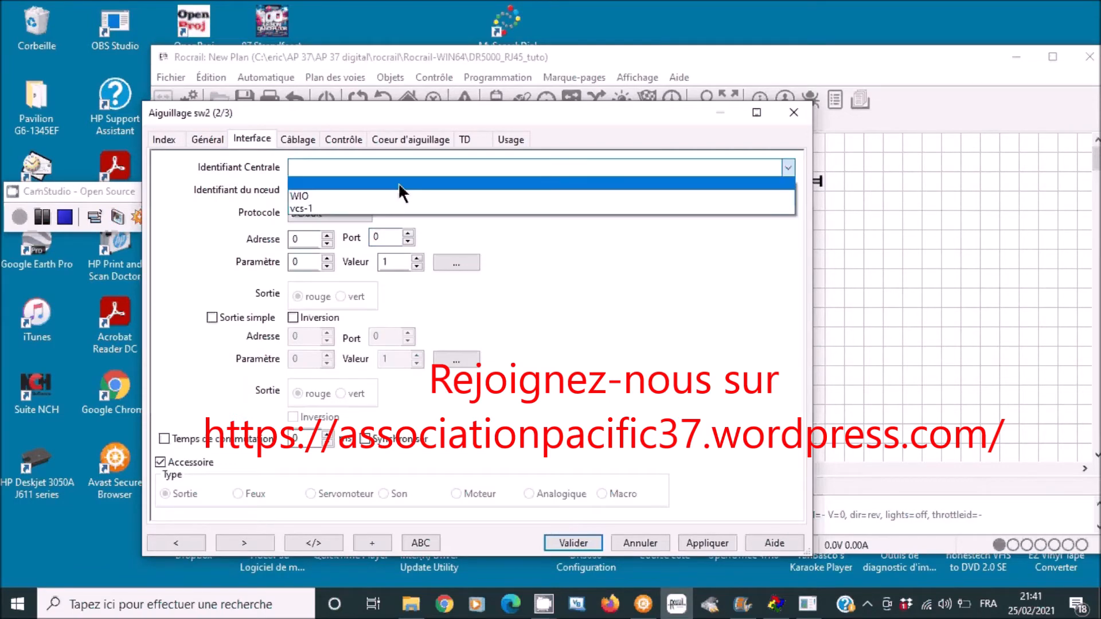
pyautogui.click(353, 208)
# Set switch sw2 to address 21, port 3, and apply the change.
pyautogui.click(313, 237)
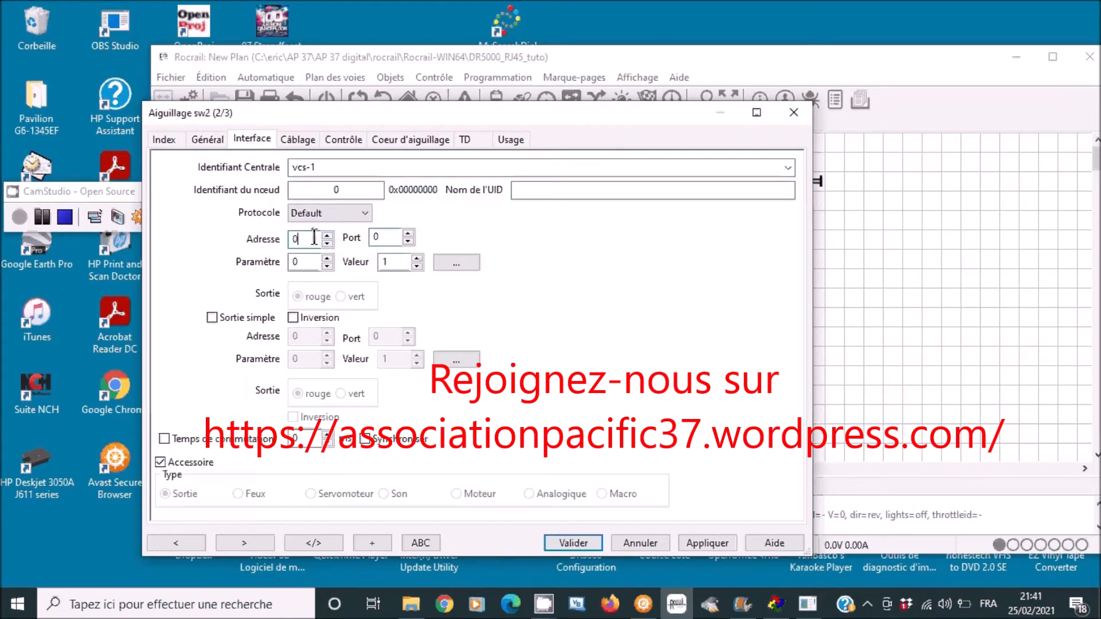
pyautogui.press('BackSpace')
pyautogui.write('21')
pyautogui.click(389, 239)
pyautogui.write('3')
pyautogui.click(713, 539)
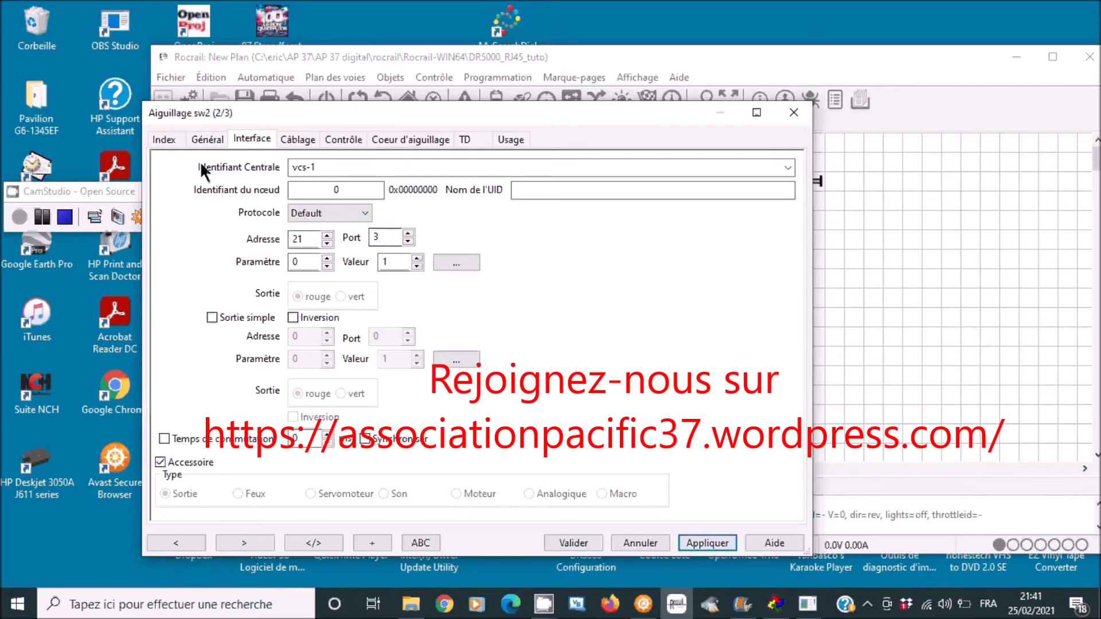
# Select switch sw3 and assign it to the command station vcs-1 in its interface settings.
pyautogui.click(166, 137)
pyautogui.click(183, 219)
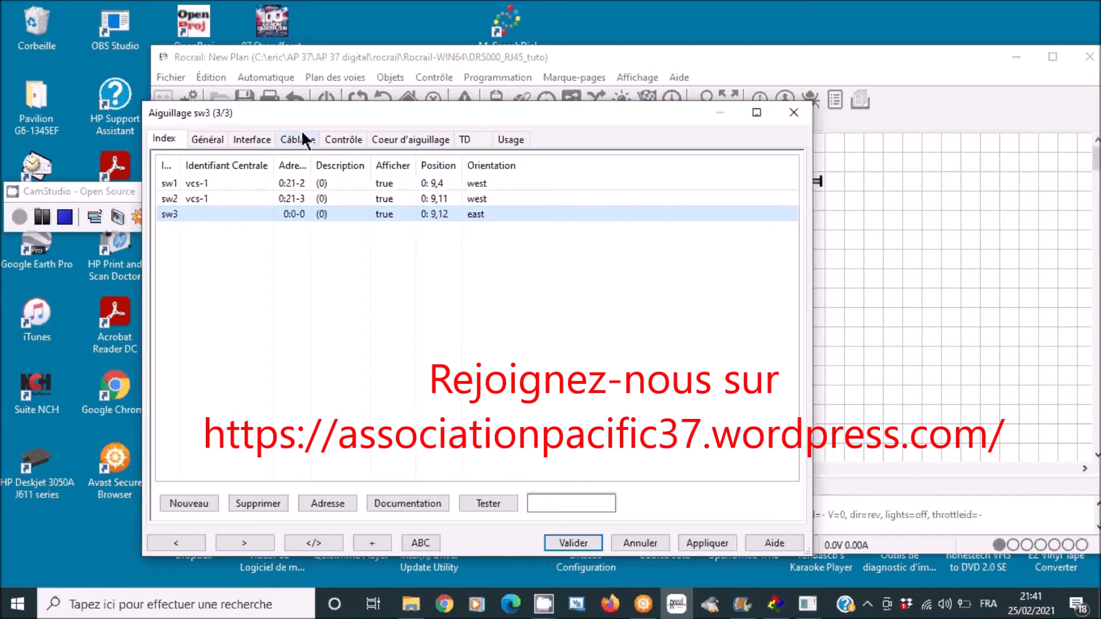
pyautogui.click(260, 138)
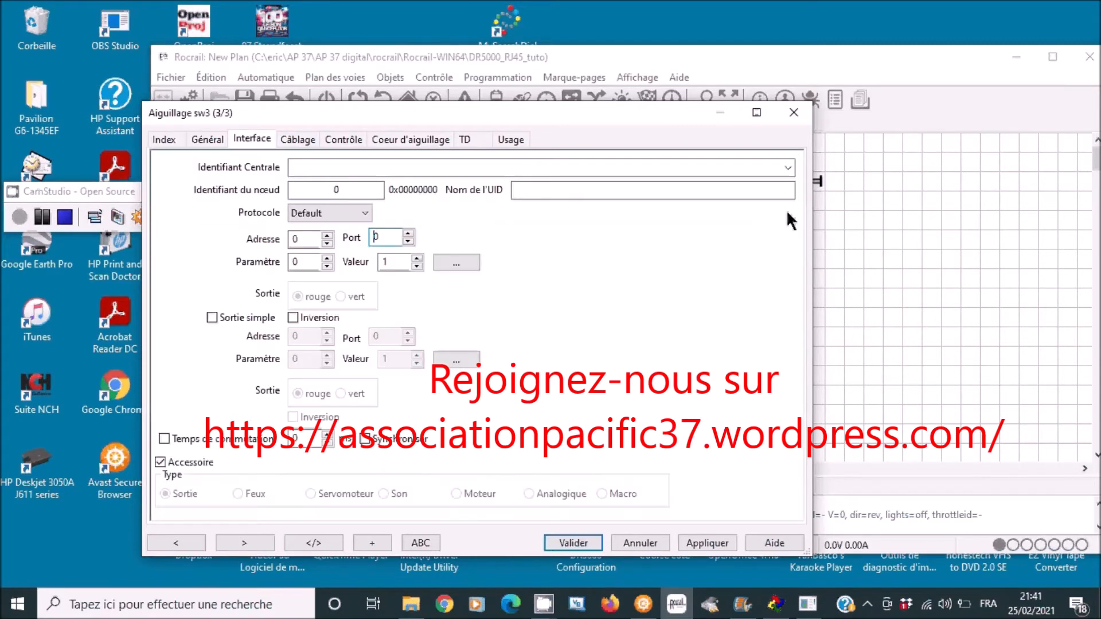
pyautogui.click(789, 166)
pyautogui.click(307, 207)
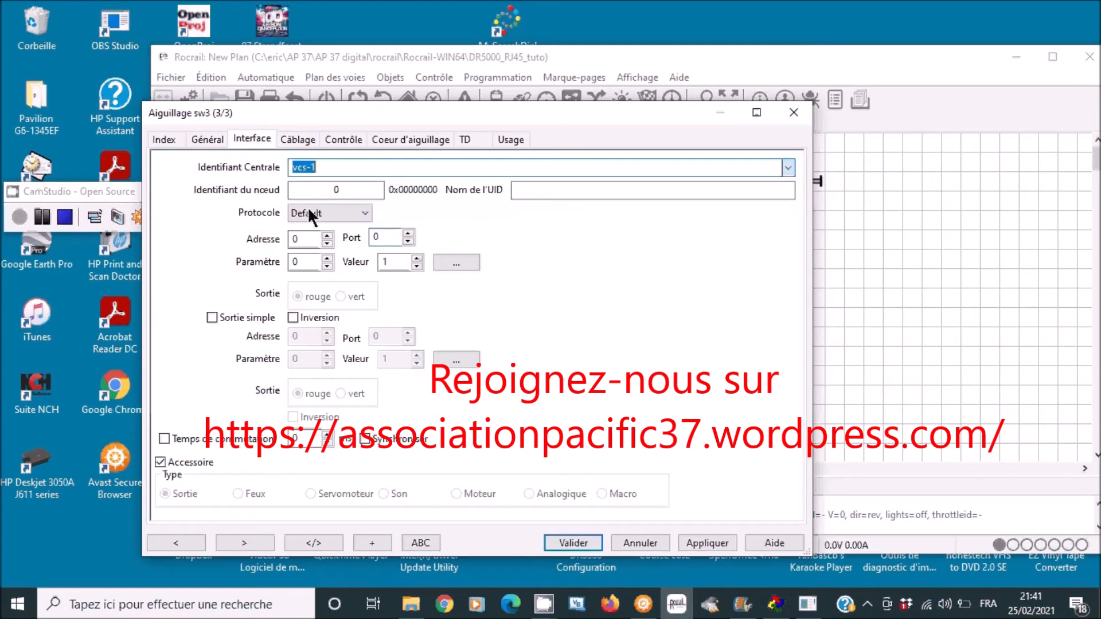
# Set switch sw3 to address 21, port 4, apply the change and close the switch properties.
pyautogui.click(318, 243)
pyautogui.press('BackSpace')
pyautogui.press('Tab')
pyautogui.press('BackSpace')
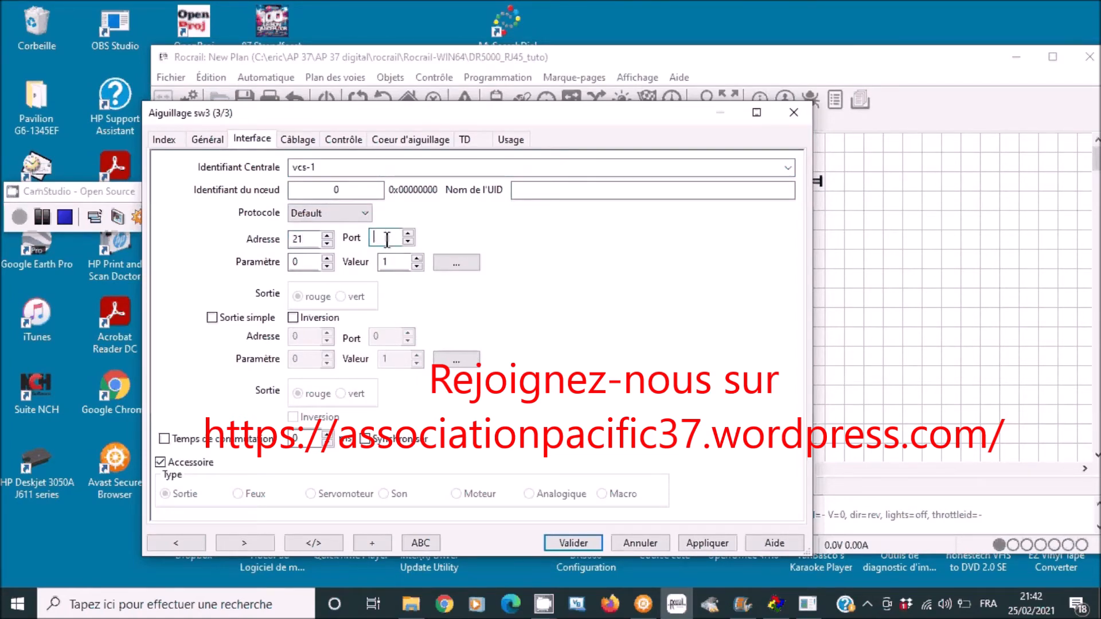
pyautogui.write('4')
pyautogui.click(709, 545)
pyautogui.click(580, 542)
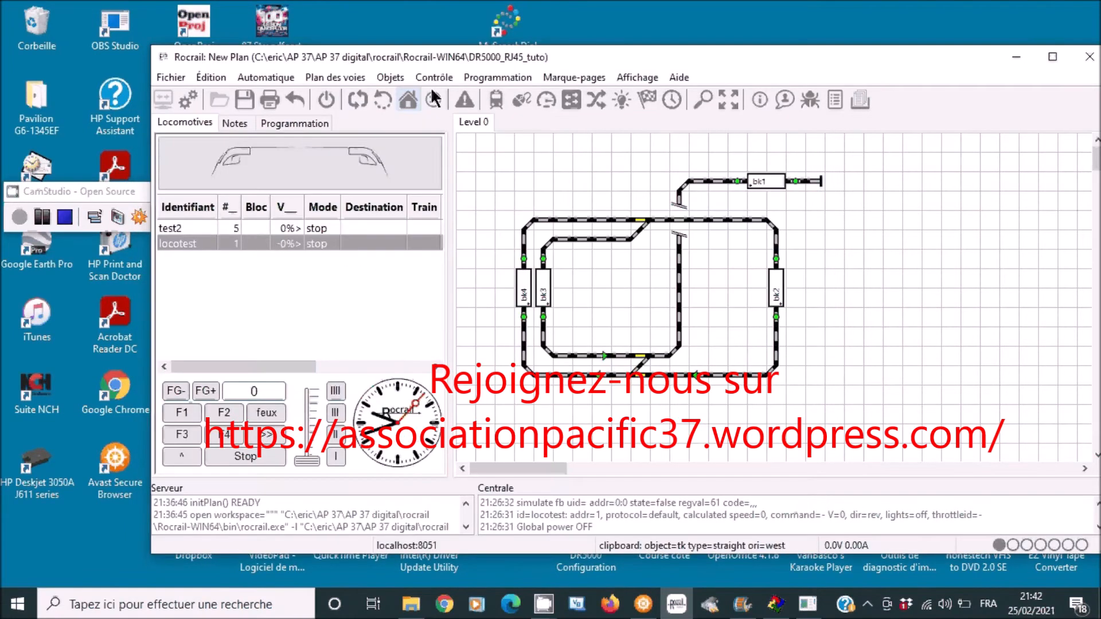
# Open the detector table, select detector fb1 and assign it to the command station vcs-1 in its interface settings.
pyautogui.click(391, 77)
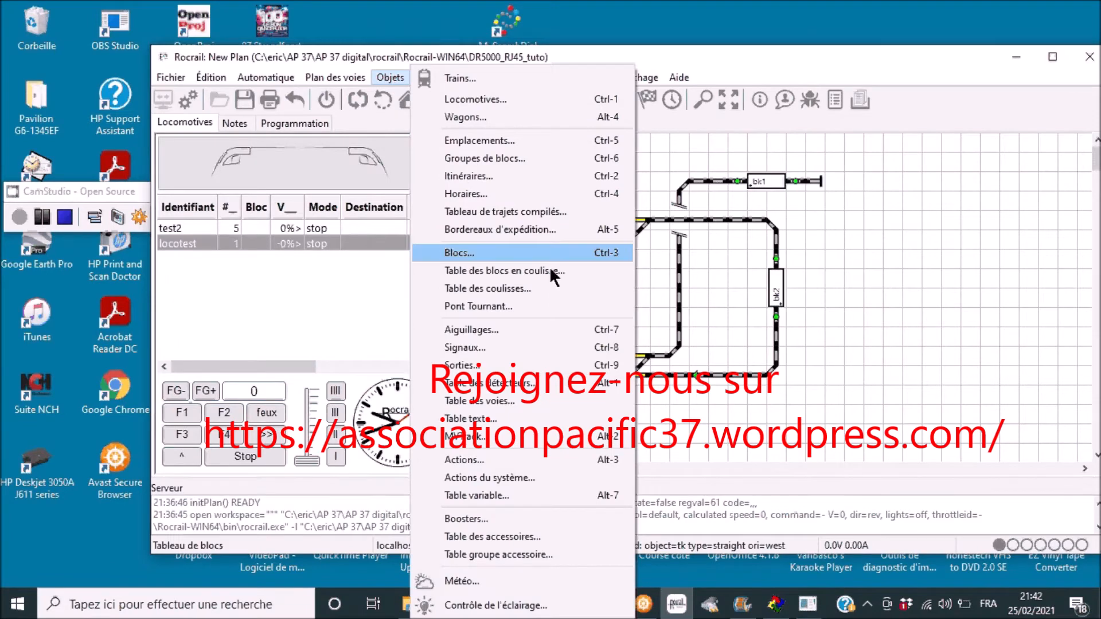
pyautogui.click(482, 383)
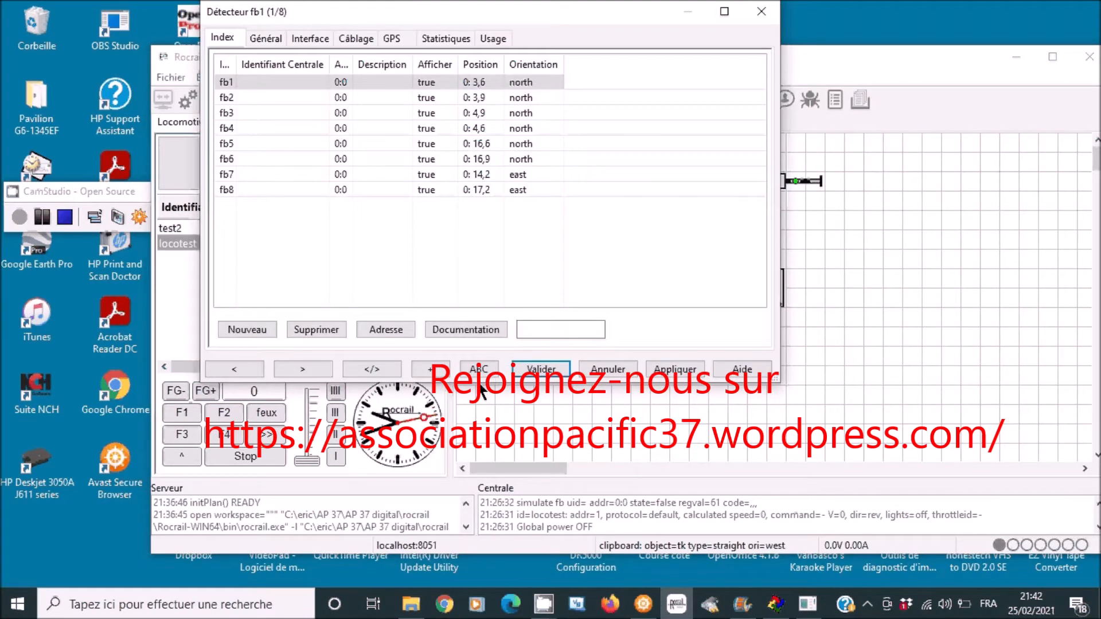
pyautogui.click(228, 79)
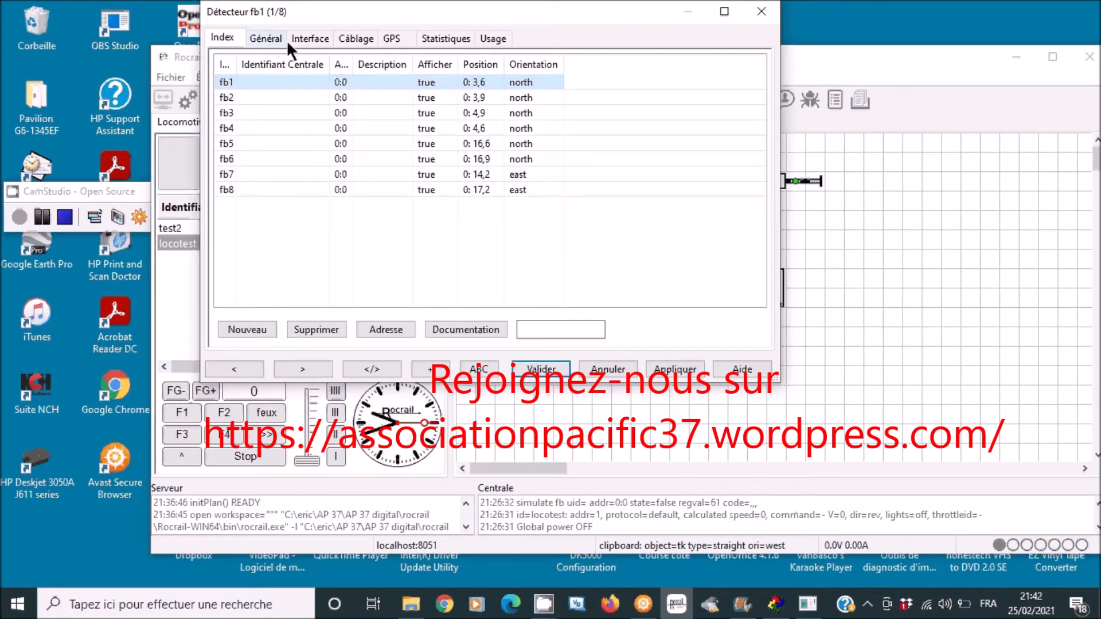
pyautogui.click(309, 37)
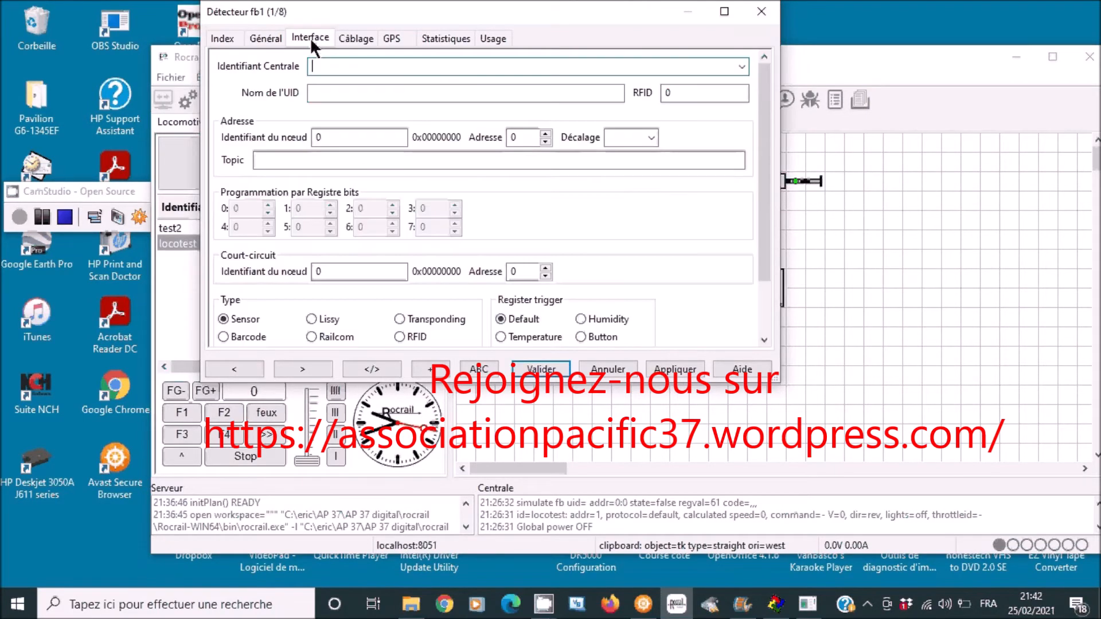
pyautogui.click(741, 67)
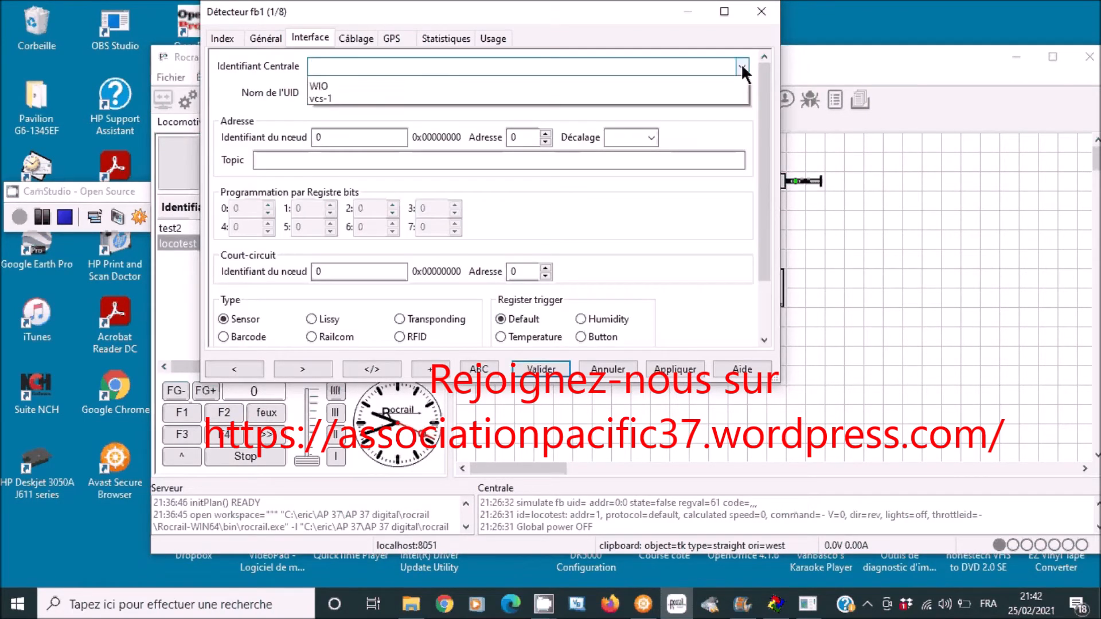
pyautogui.click(376, 106)
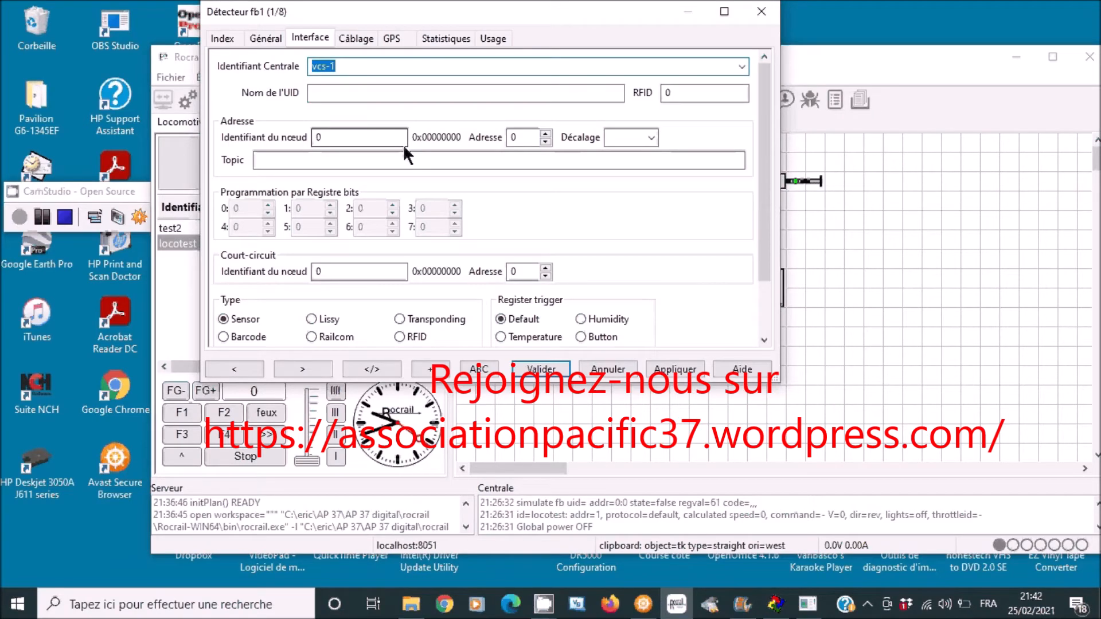
# Set detector fb1 to address 113 and apply the change.
pyautogui.click(533, 139)
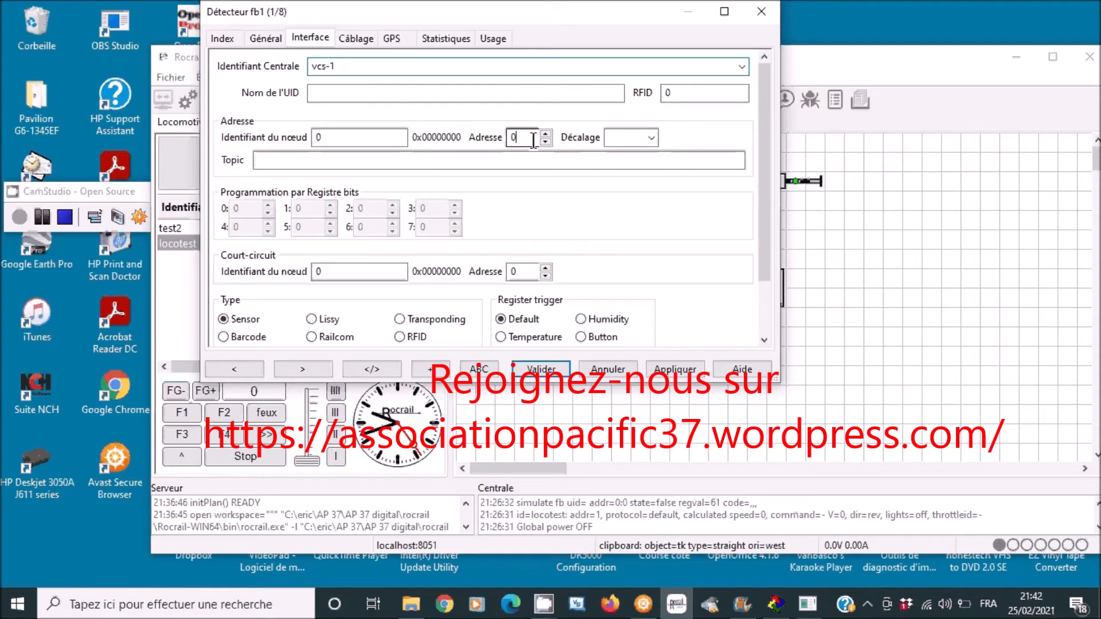
pyautogui.press('BackSpace')
pyautogui.write('11')
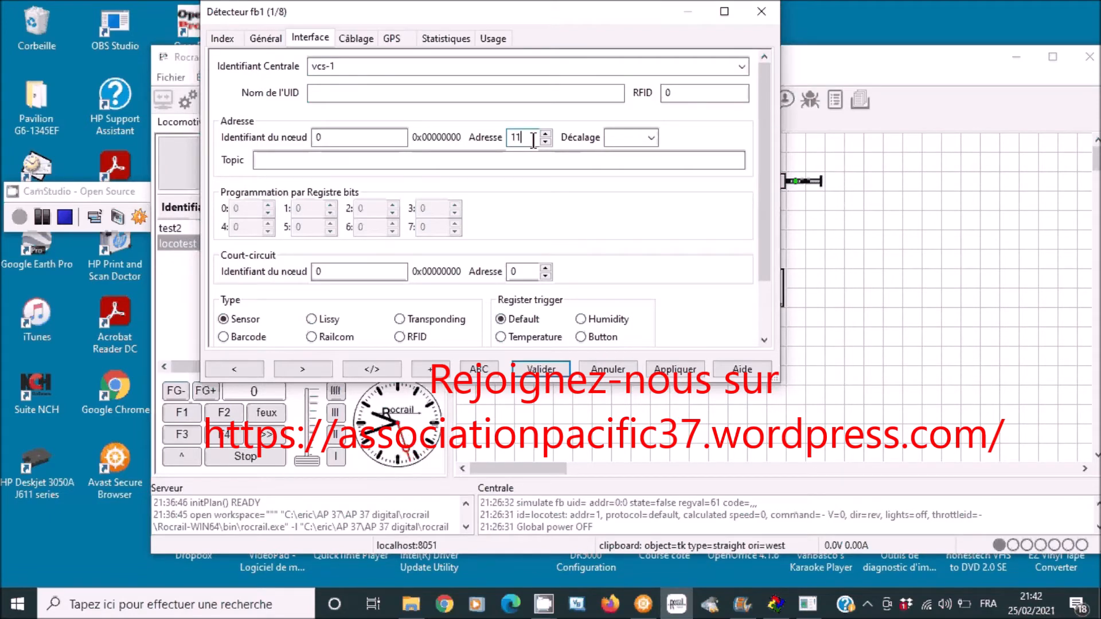
pyautogui.write('3')
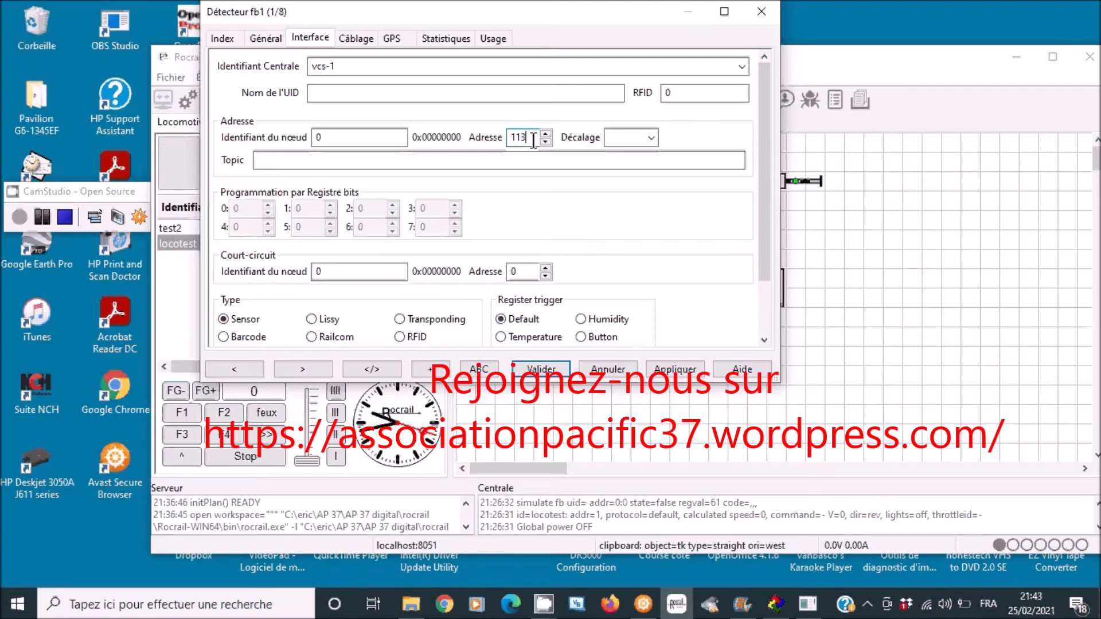
pyautogui.click(675, 369)
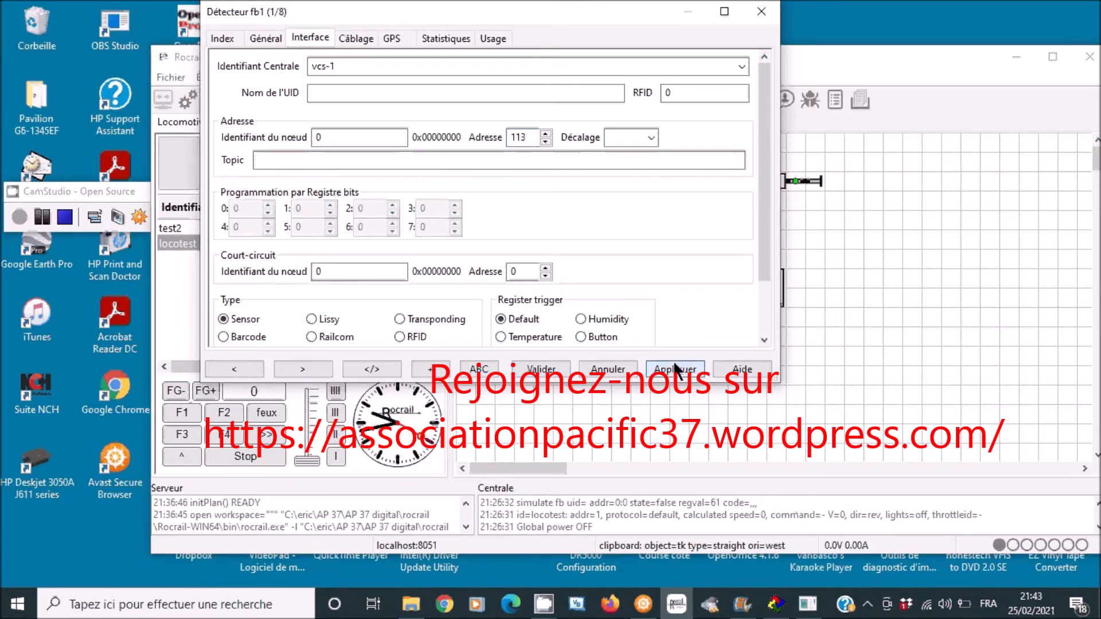
# Assign detector fb2 to the command station vcs-1 with address 114 and apply the change.
pyautogui.click(223, 38)
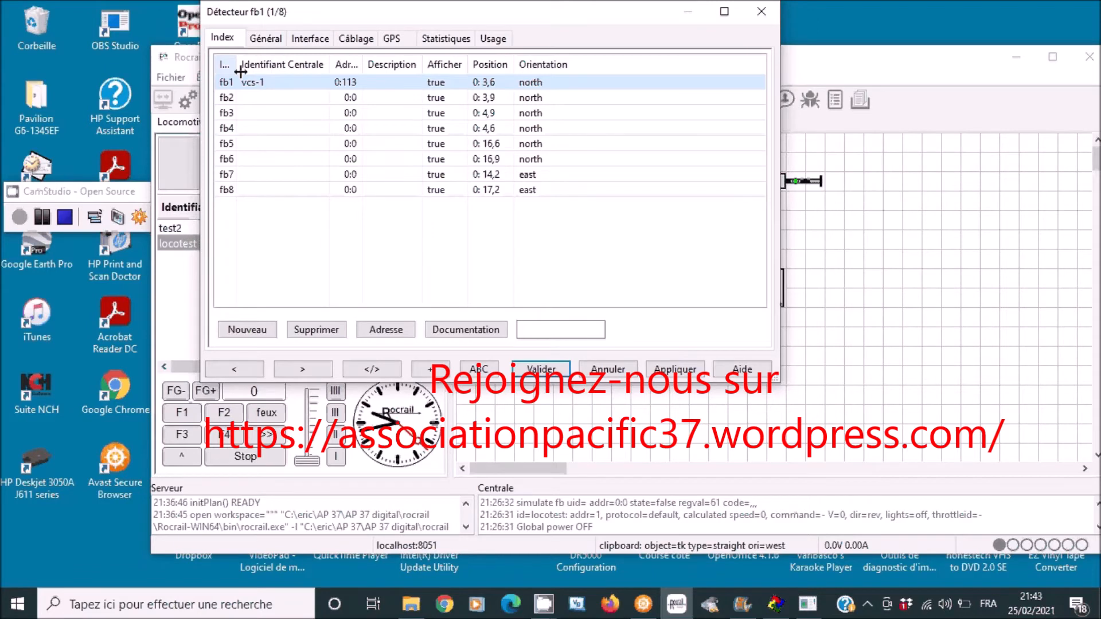
pyautogui.click(241, 99)
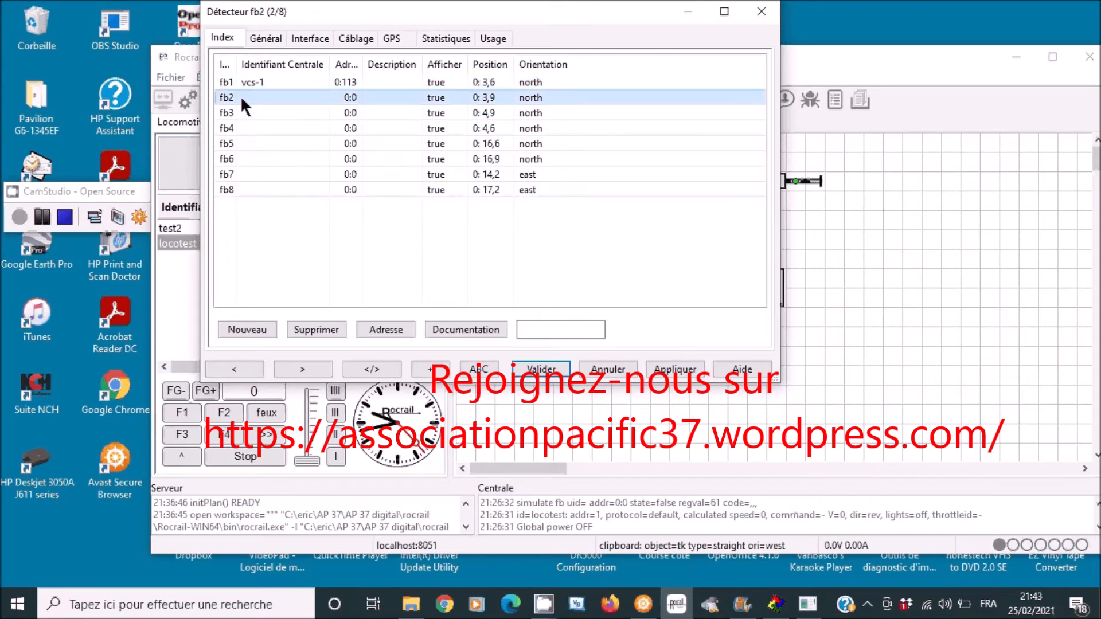
pyautogui.click(310, 38)
pyautogui.click(742, 67)
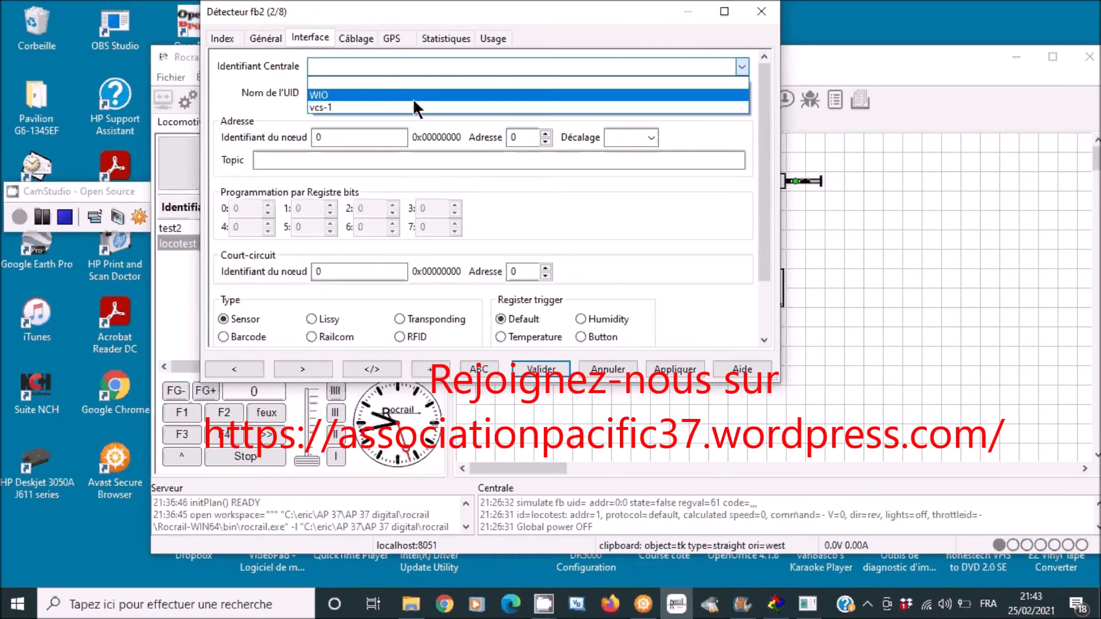
pyautogui.click(404, 103)
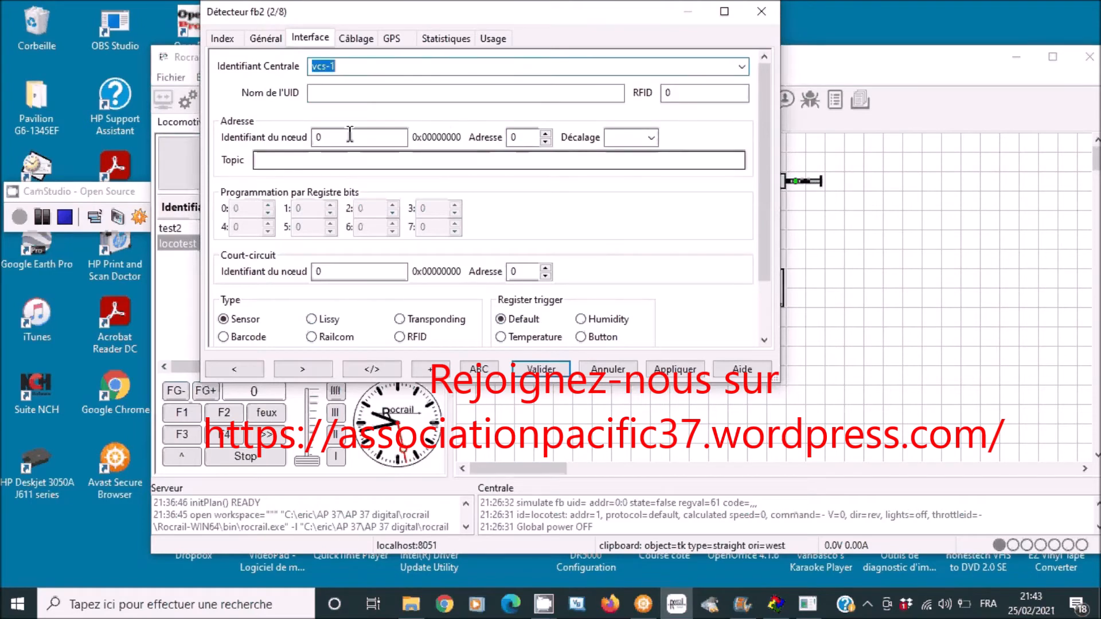
pyautogui.click(544, 134)
pyautogui.write('114')
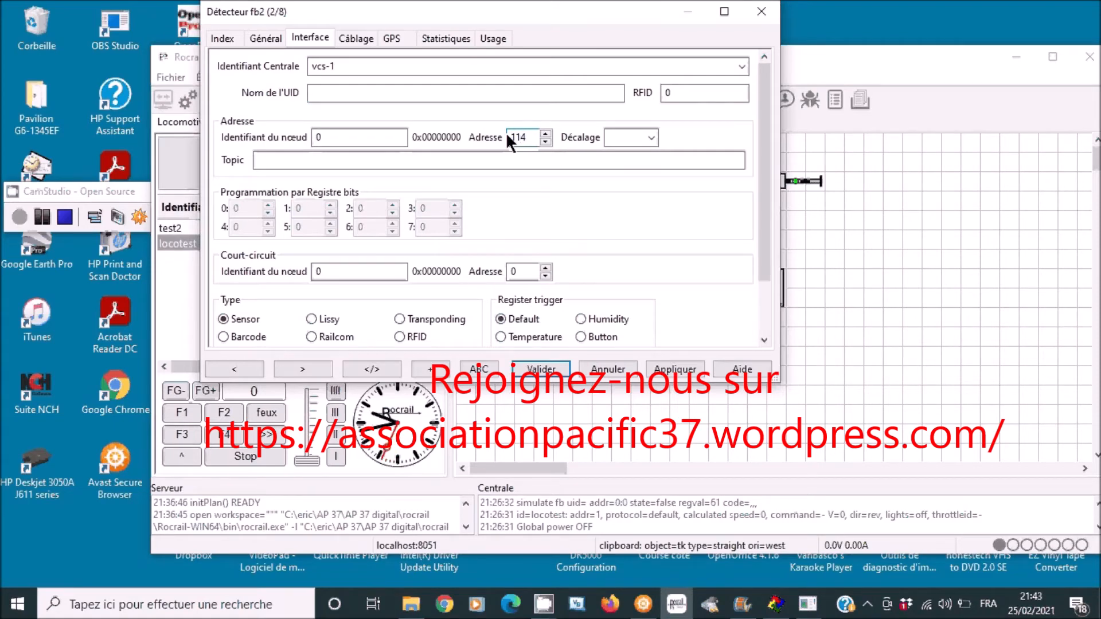
pyautogui.click(675, 373)
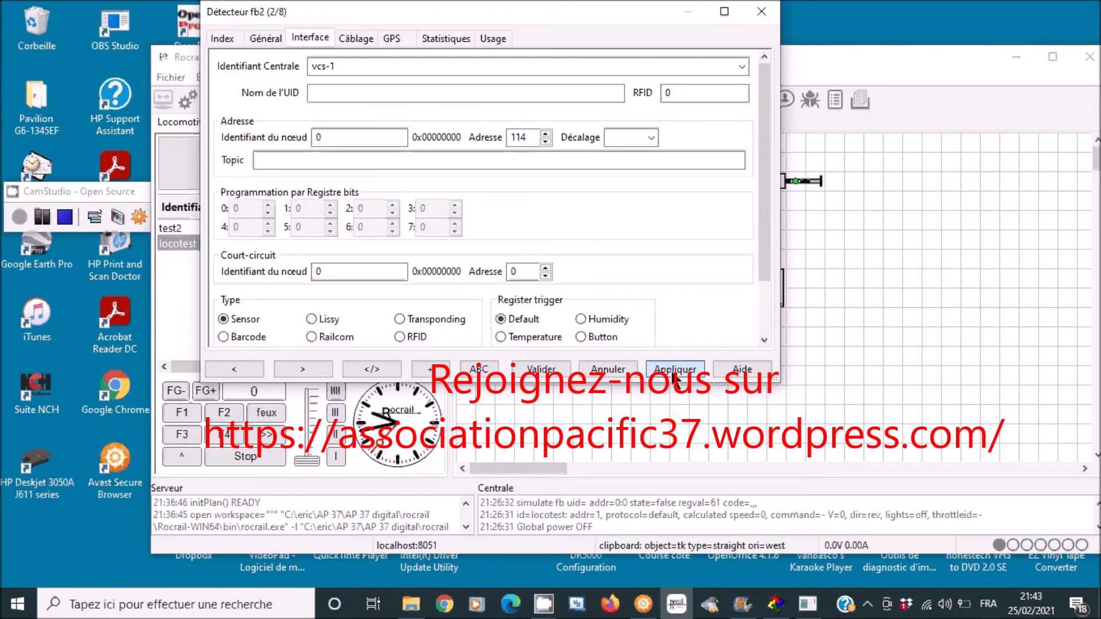
# Assign detector fb3 to the command station vcs-1 with address 115, and confirm the detector settings to close them.
pyautogui.click(226, 34)
pyautogui.click(237, 108)
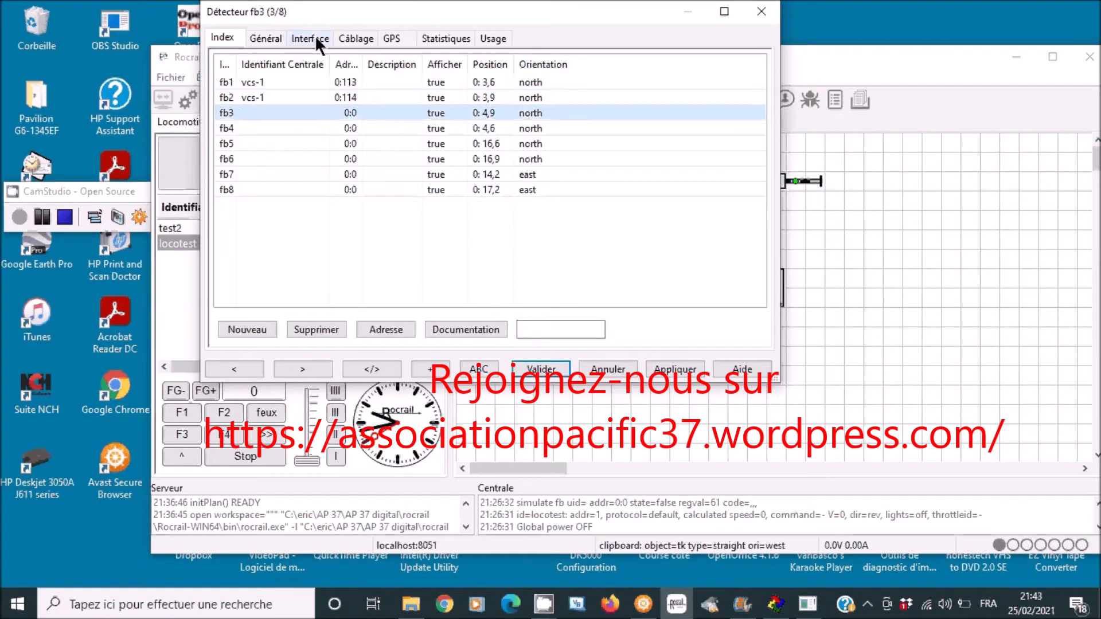
pyautogui.click(315, 35)
pyautogui.click(741, 67)
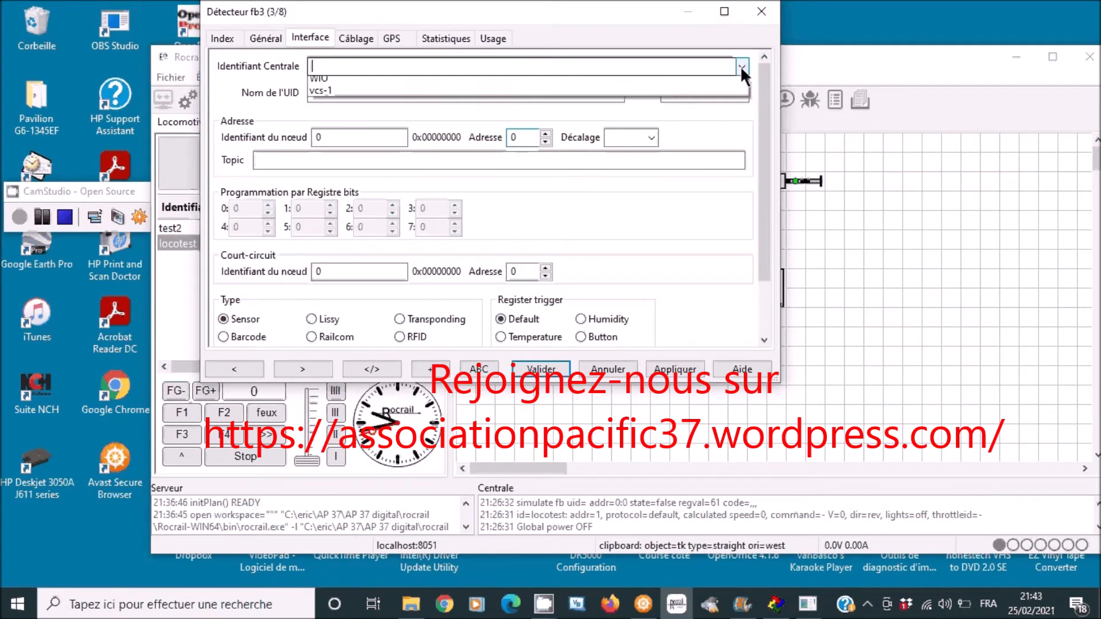
pyautogui.click(458, 107)
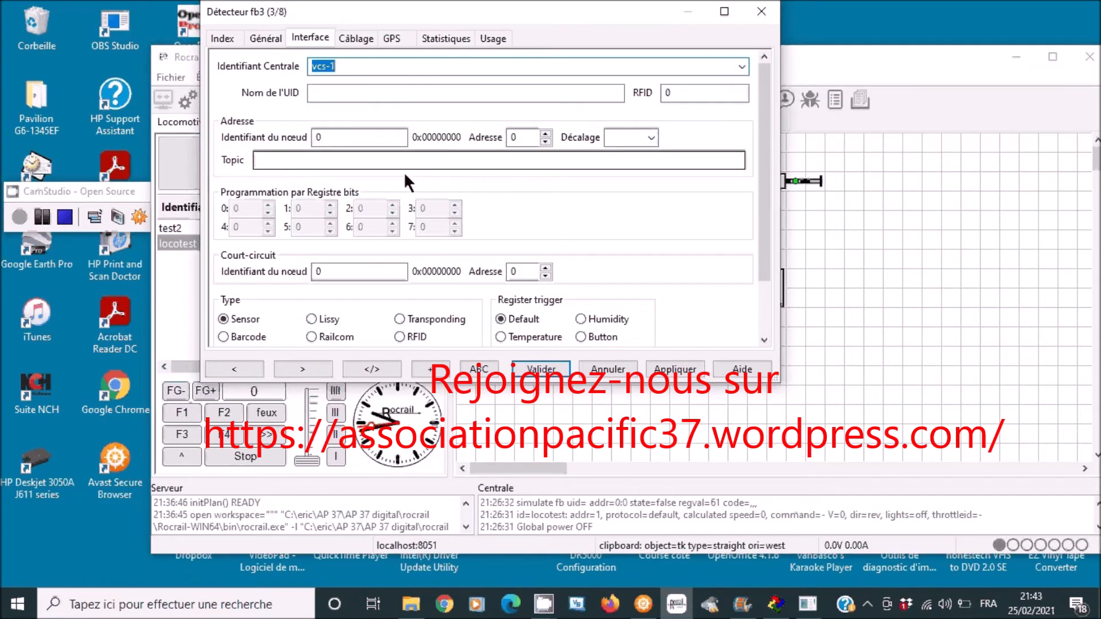
pyautogui.doubleClick(532, 139)
pyautogui.write('11')
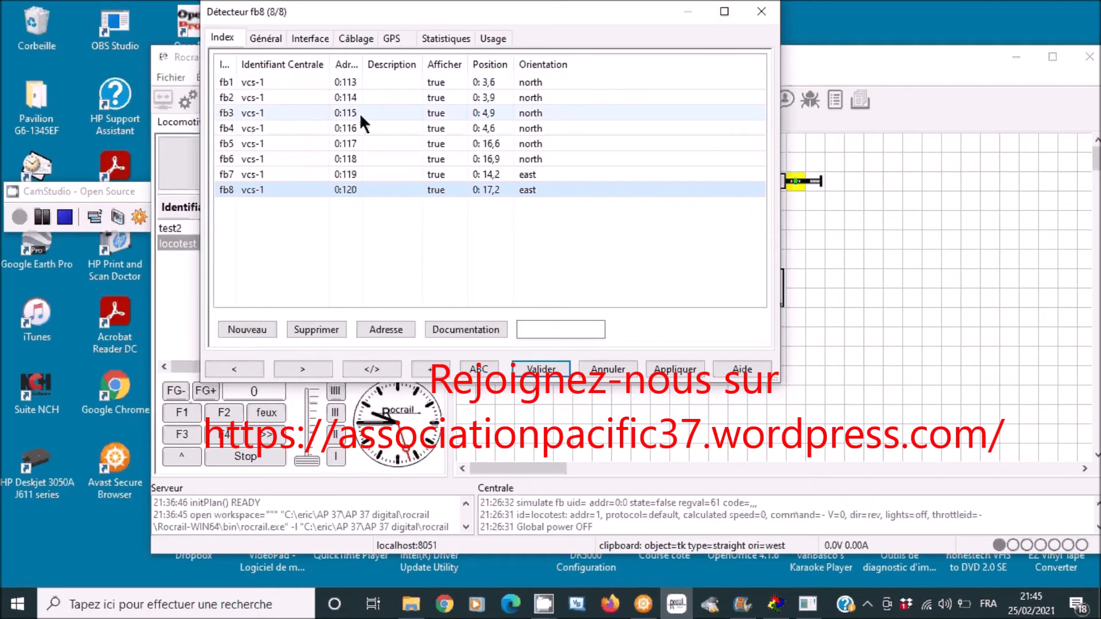
pyautogui.click(542, 372)
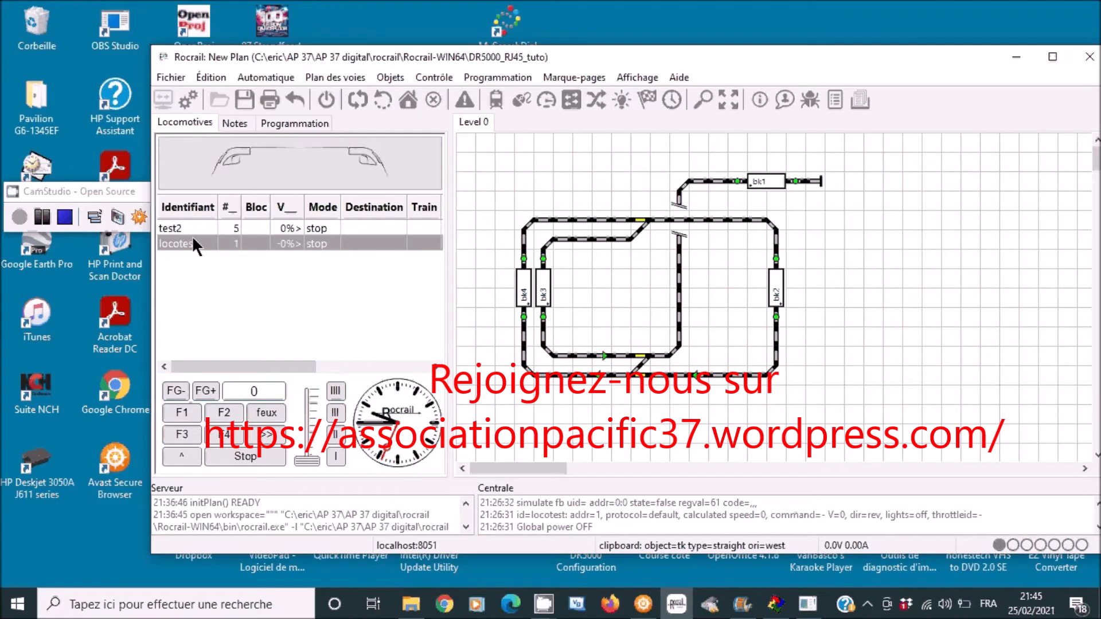
# Assign the locomotive locotest to block bk4 and invert its logical direction.
pyautogui.rightClick(524, 288)
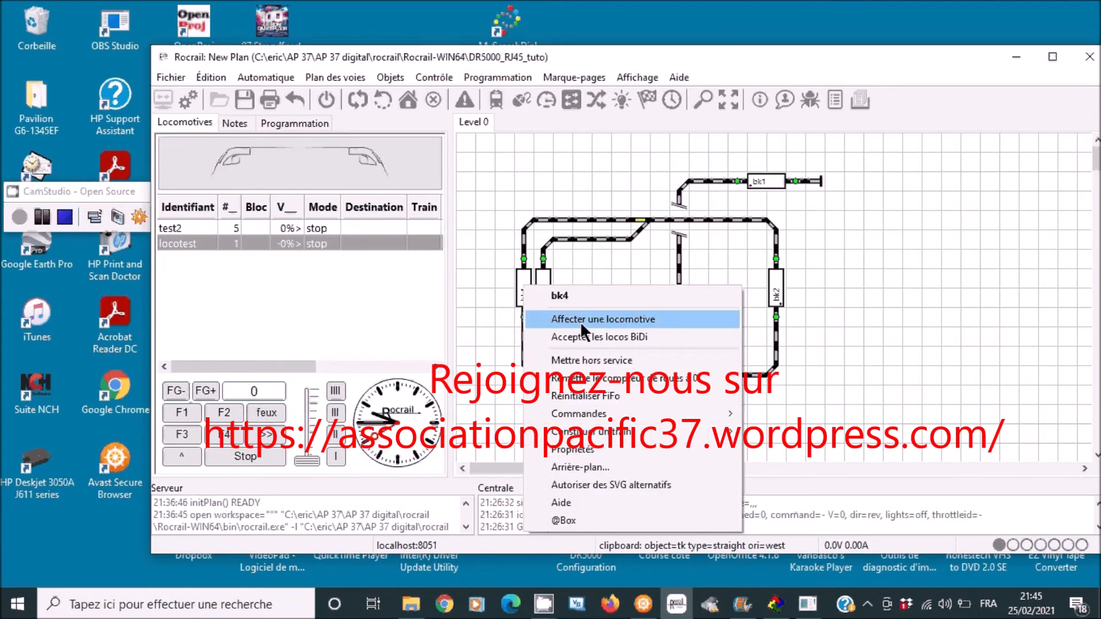
pyautogui.click(580, 320)
pyautogui.click(458, 257)
pyautogui.doubleClick(459, 254)
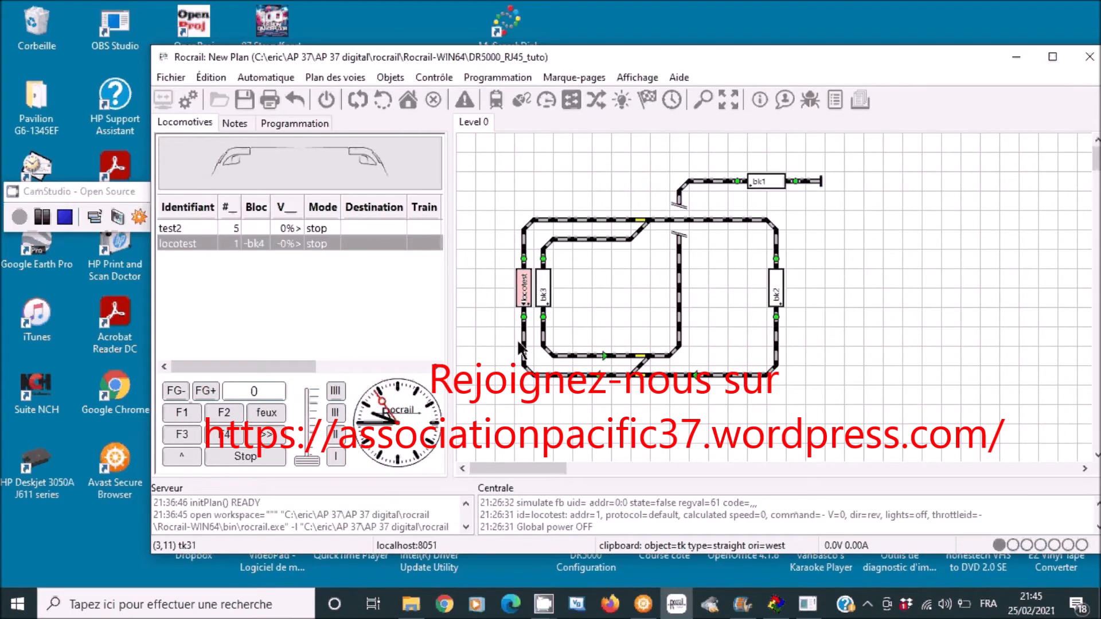
pyautogui.rightClick(523, 282)
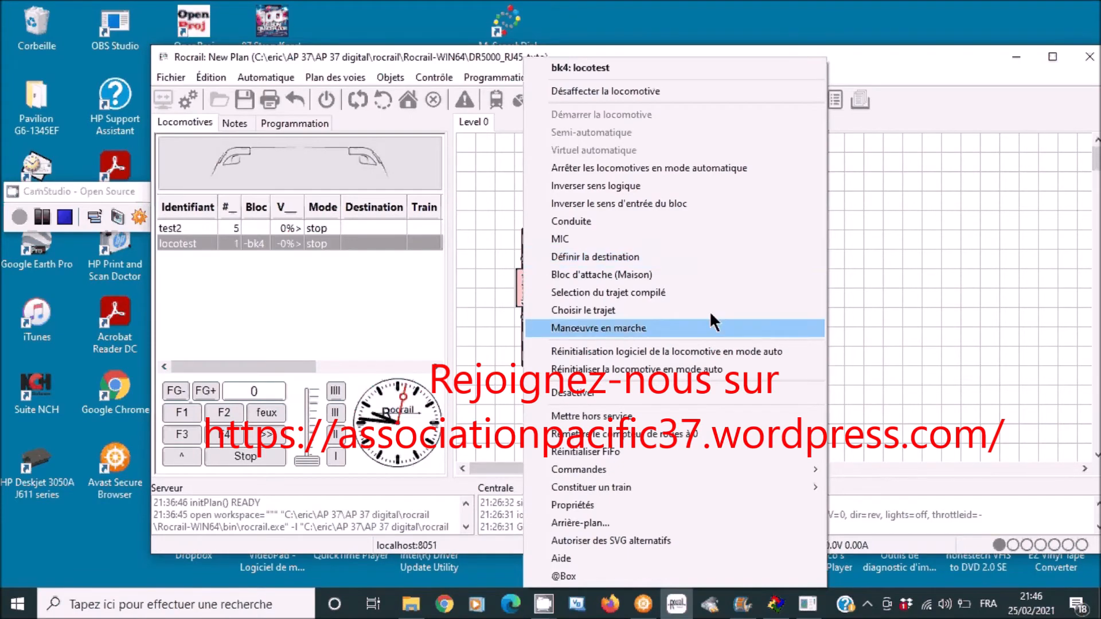
pyautogui.click(634, 187)
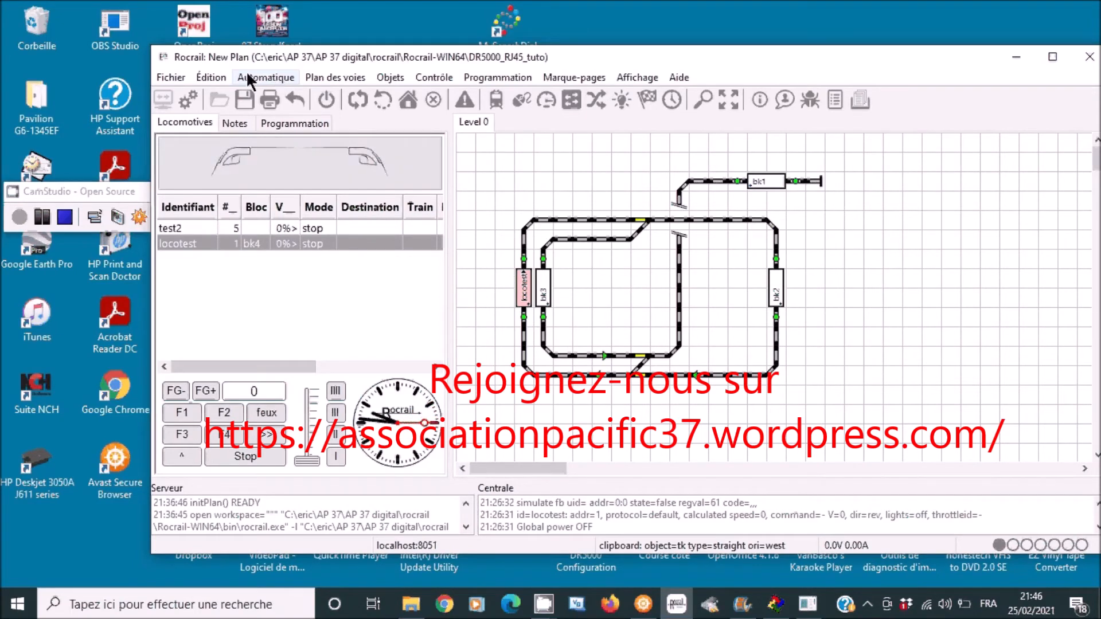
# Switch on automatic mode and start the locomotive locotest from block bk4.
pyautogui.click(269, 76)
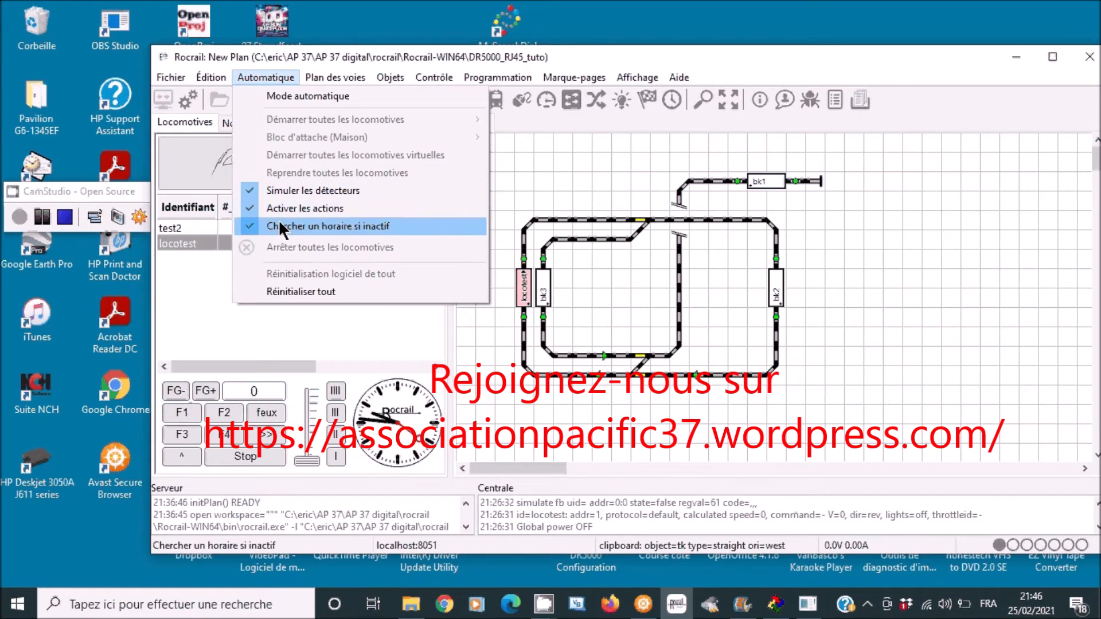
pyautogui.click(282, 95)
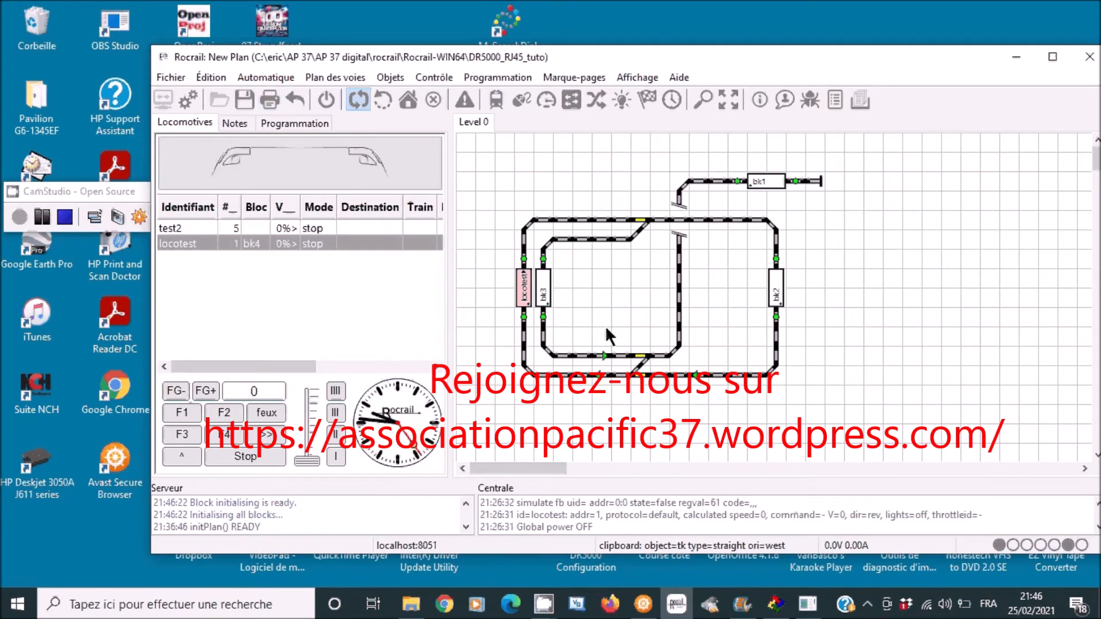
pyautogui.rightClick(524, 297)
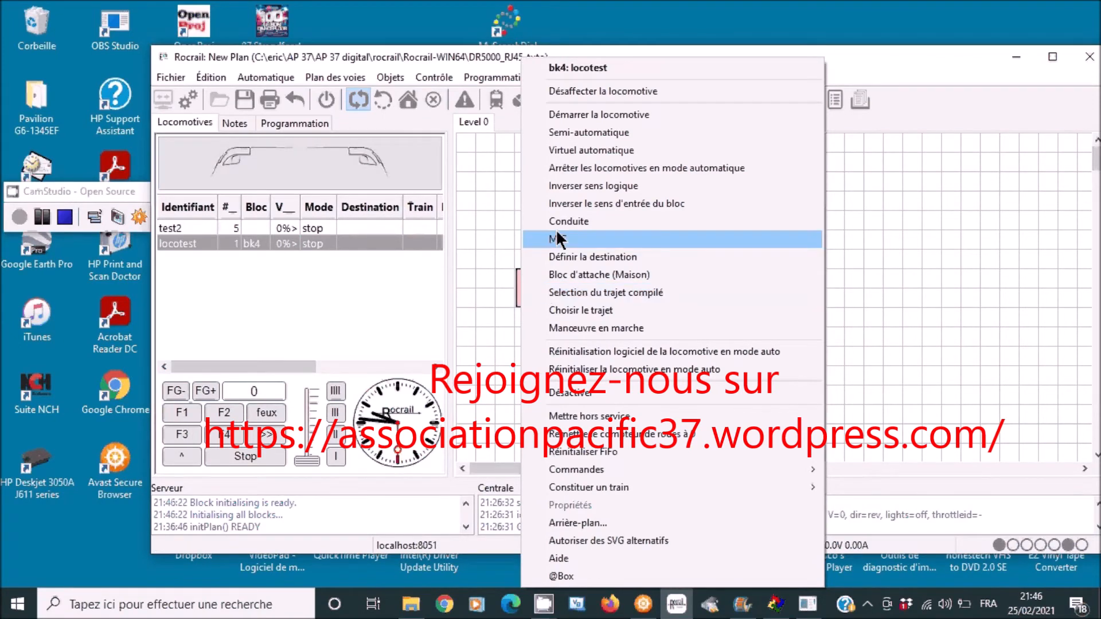
pyautogui.click(581, 115)
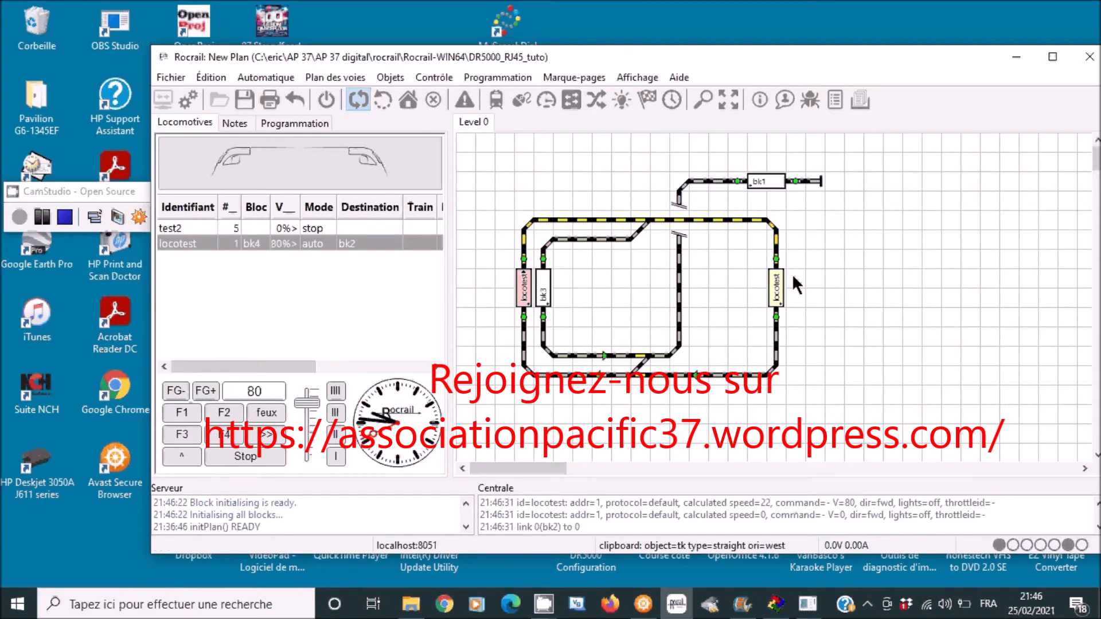
# Simulate locotest's run from bk4 to bk2 by activating detectors fb1 and fb5, releasing fb1 and activating fb6.
pyautogui.click(523, 260)
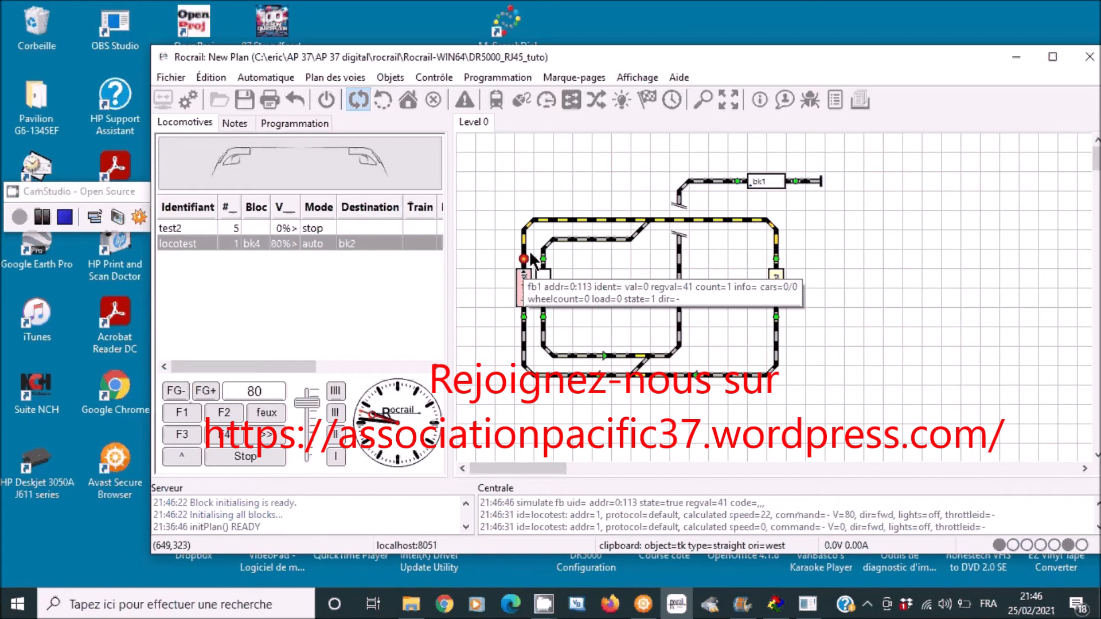
pyautogui.click(776, 258)
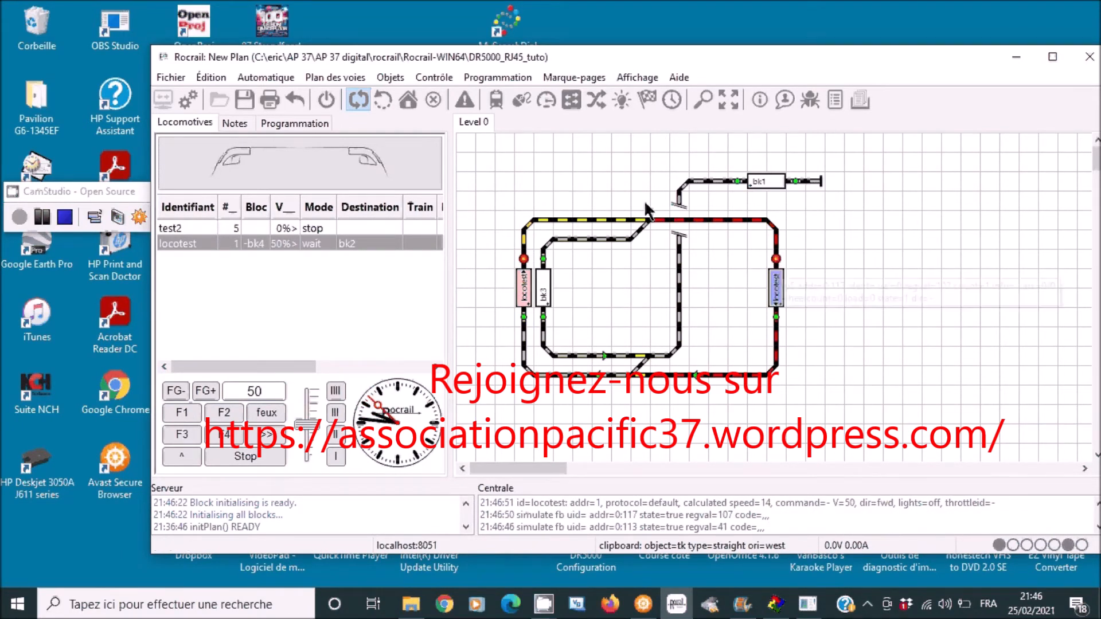
pyautogui.moveTo(523, 260)
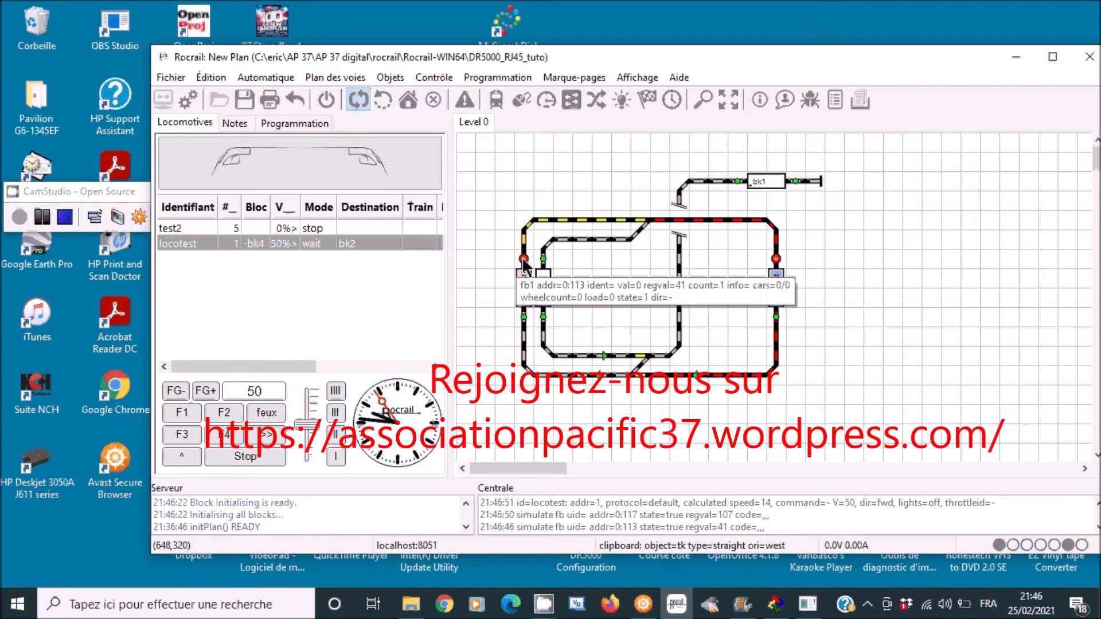
pyautogui.click(522, 258)
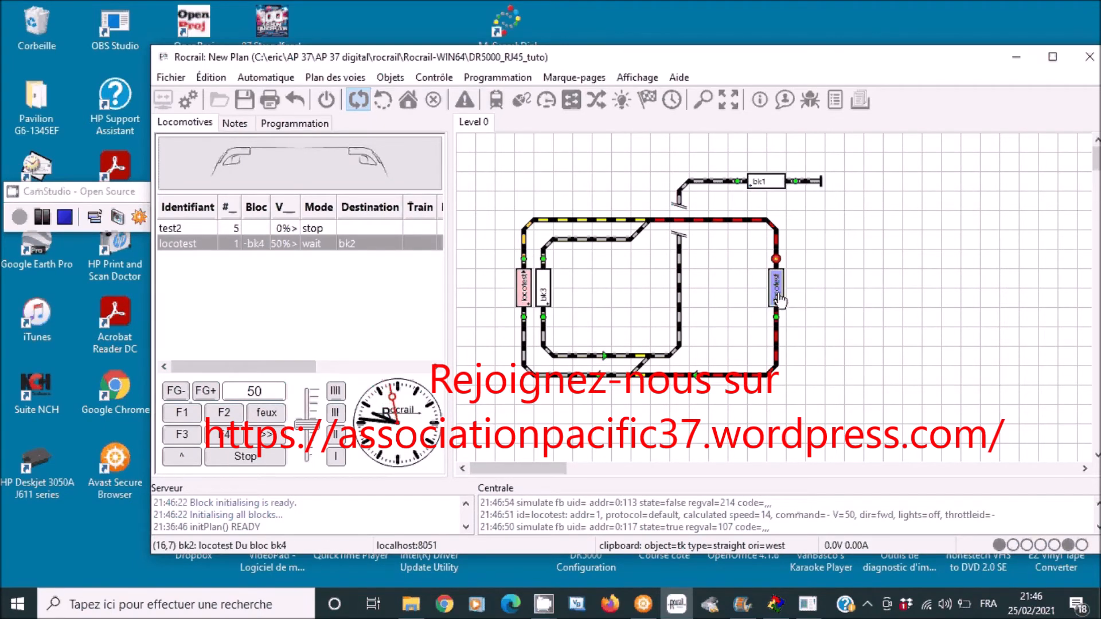
pyautogui.moveTo(778, 322)
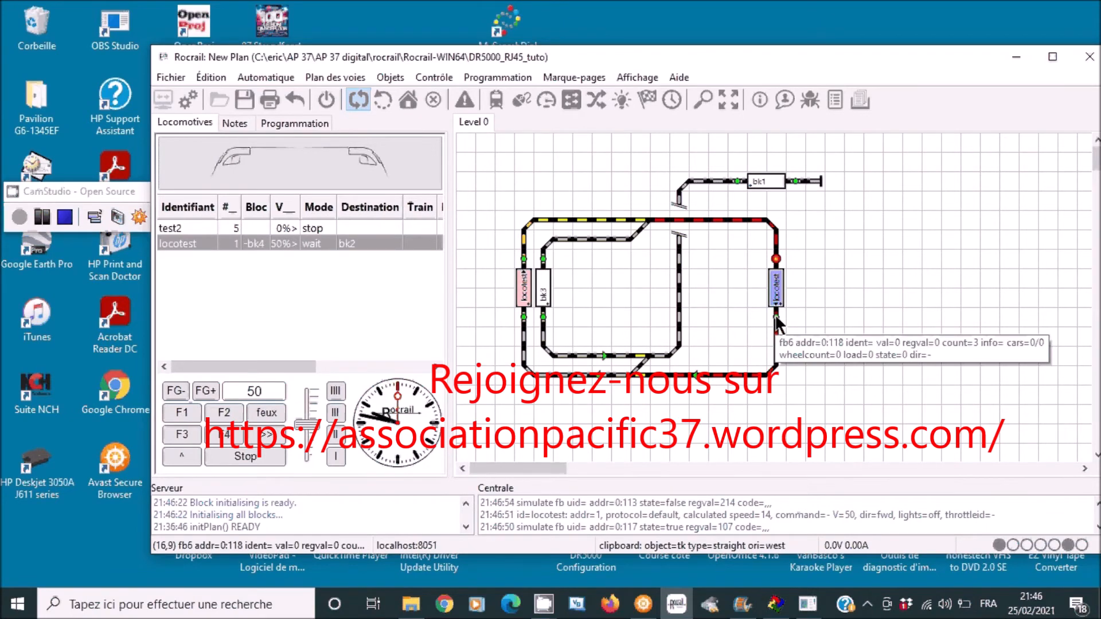
pyautogui.click(777, 321)
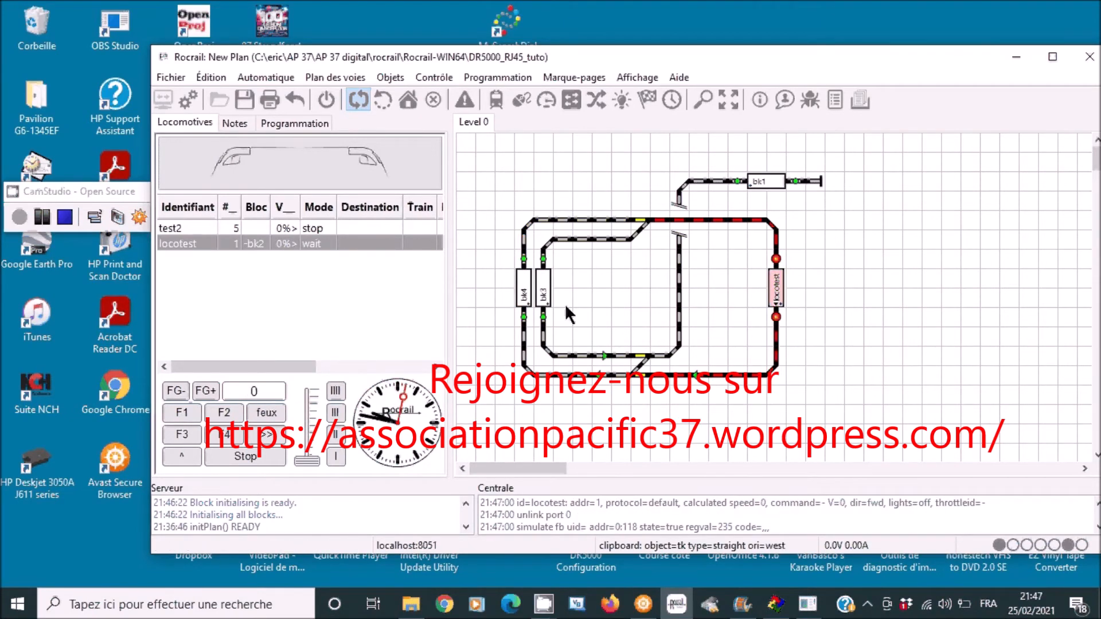
# Simulate locotest's run from bk2 to bk4 by releasing detectors fb5 and fb6, activating fb1 and releasing fb2.
pyautogui.click(776, 259)
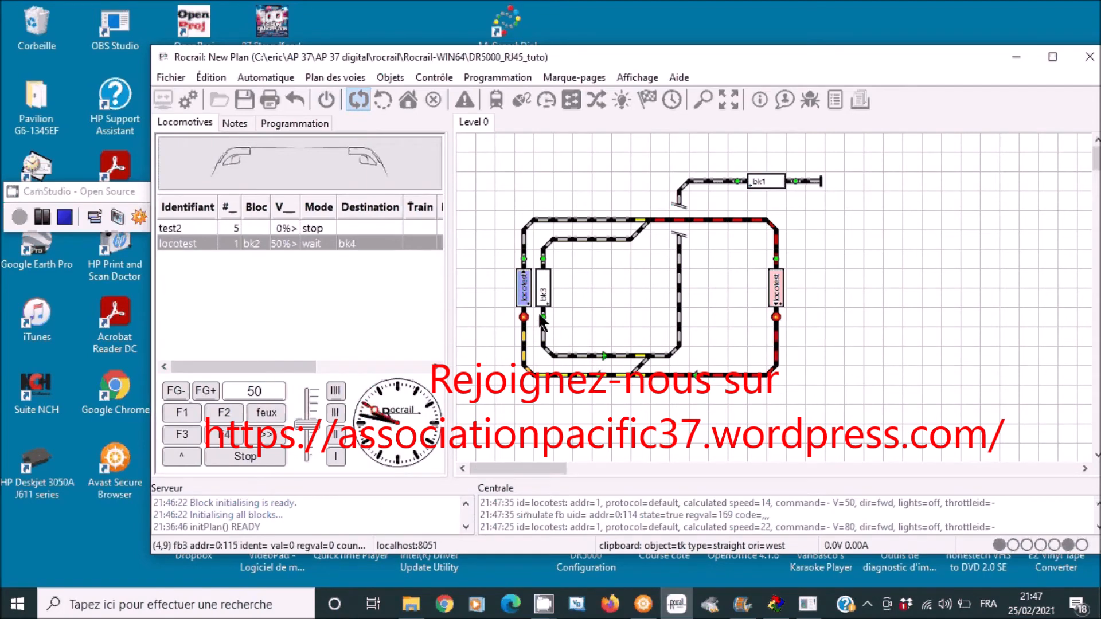
pyautogui.click(777, 318)
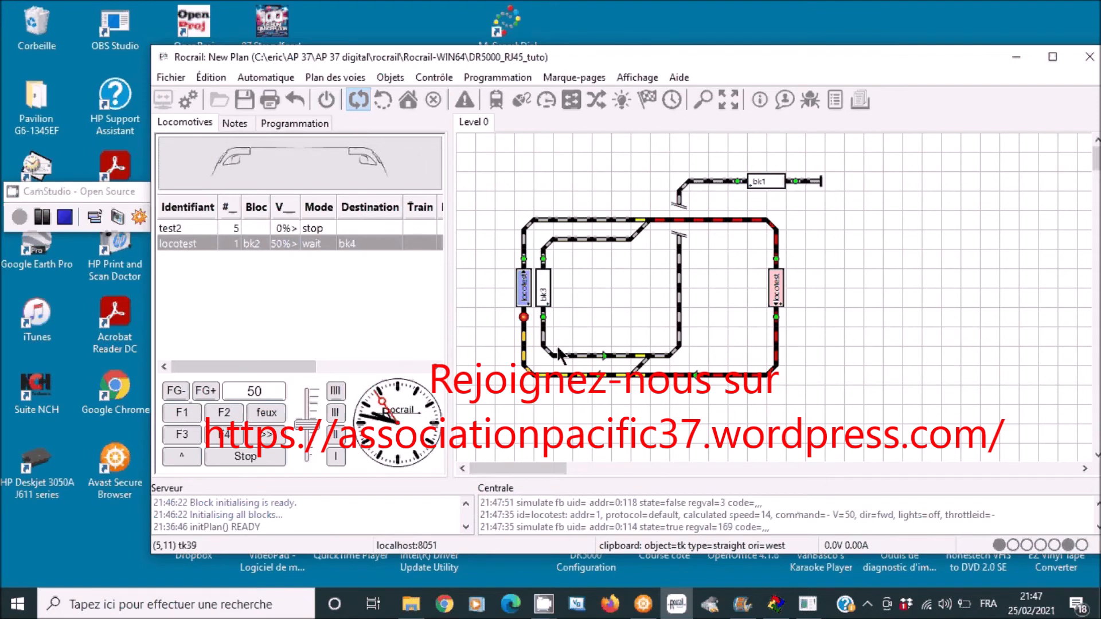
pyautogui.moveTo(524, 322)
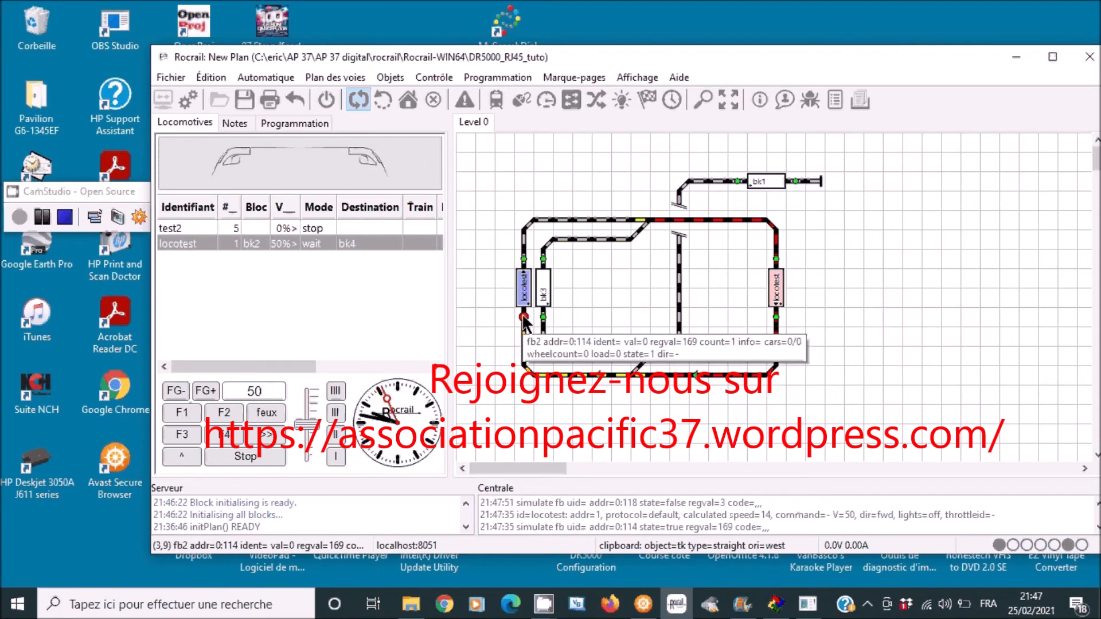
pyautogui.moveTo(525, 257)
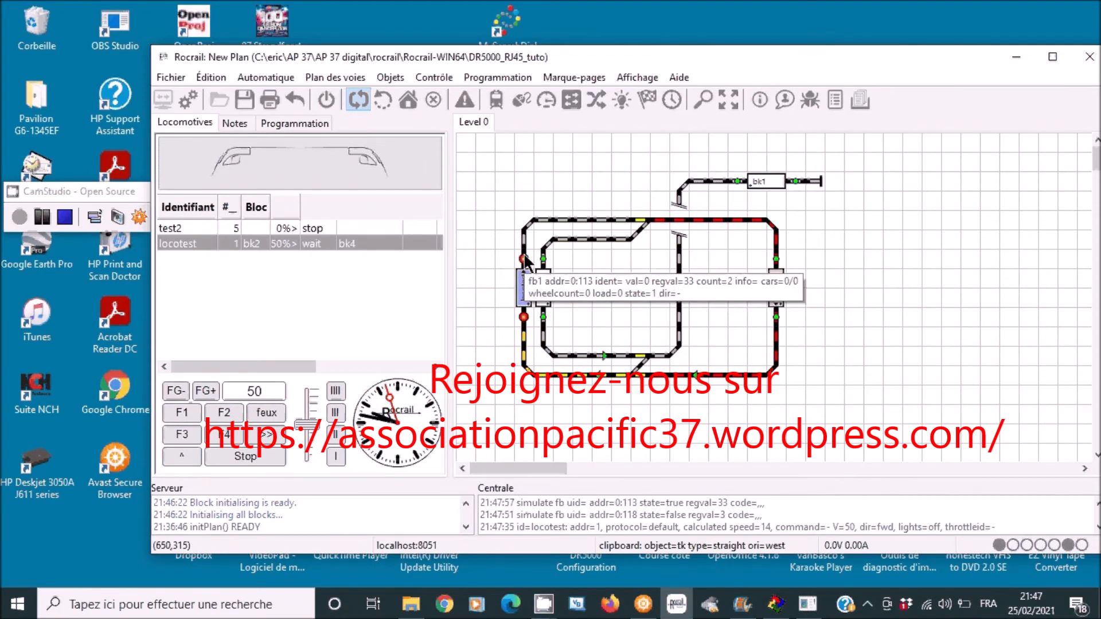
pyautogui.click(524, 257)
pyautogui.click(523, 317)
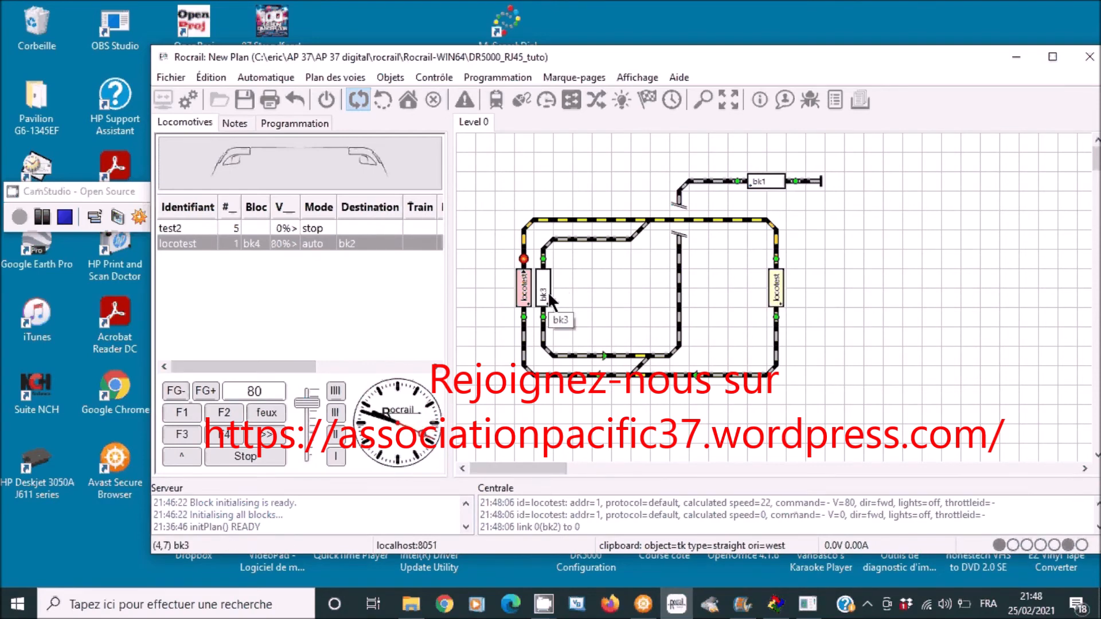
# Simulate locotest's return from bk4 to bk2 by activating detectors fb5 and fb6, then releasing fb1 and fb5.
pyautogui.click(776, 258)
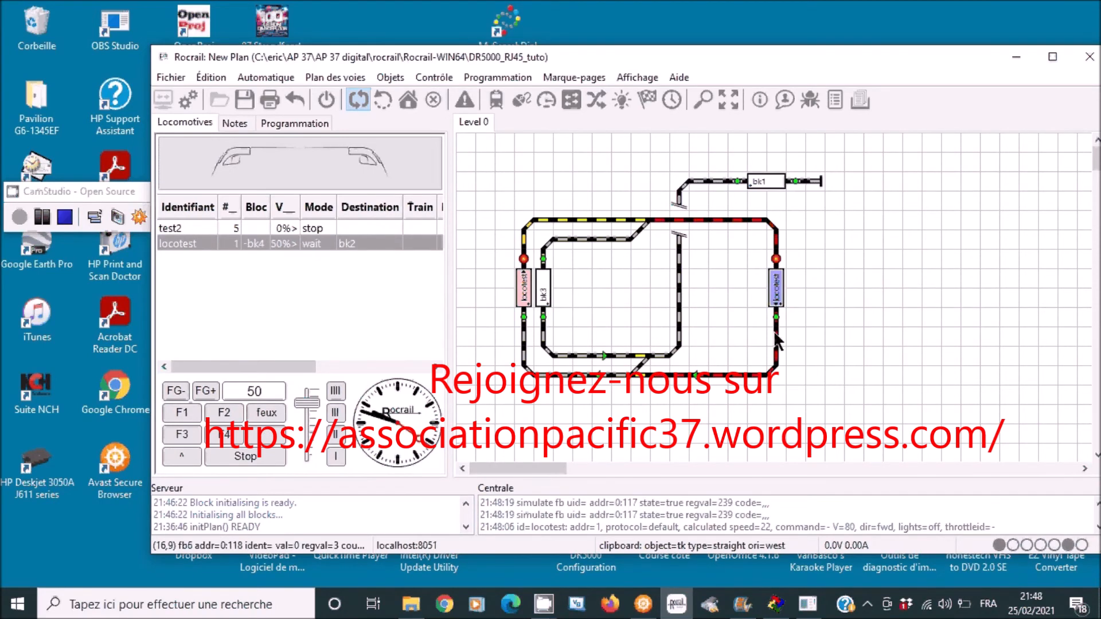
pyautogui.click(777, 321)
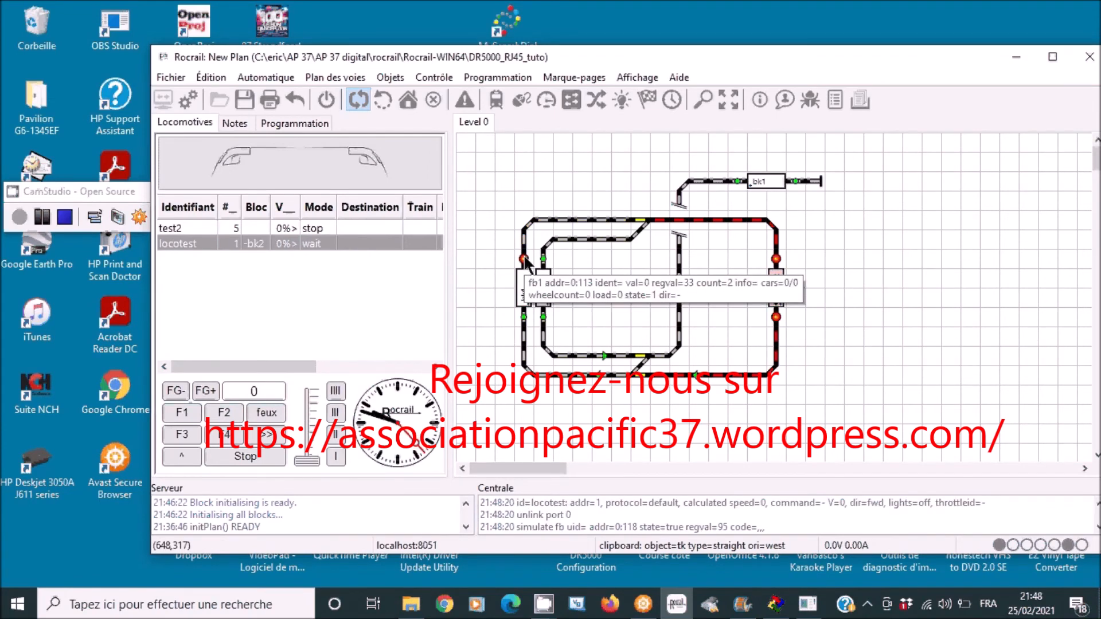
pyautogui.click(525, 259)
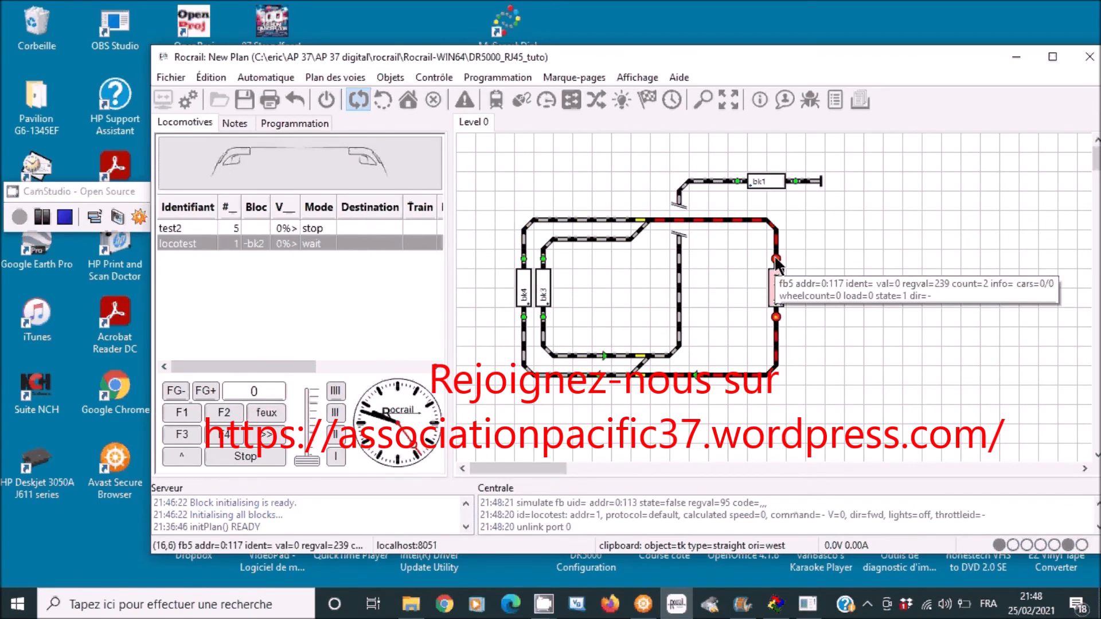
pyautogui.click(776, 259)
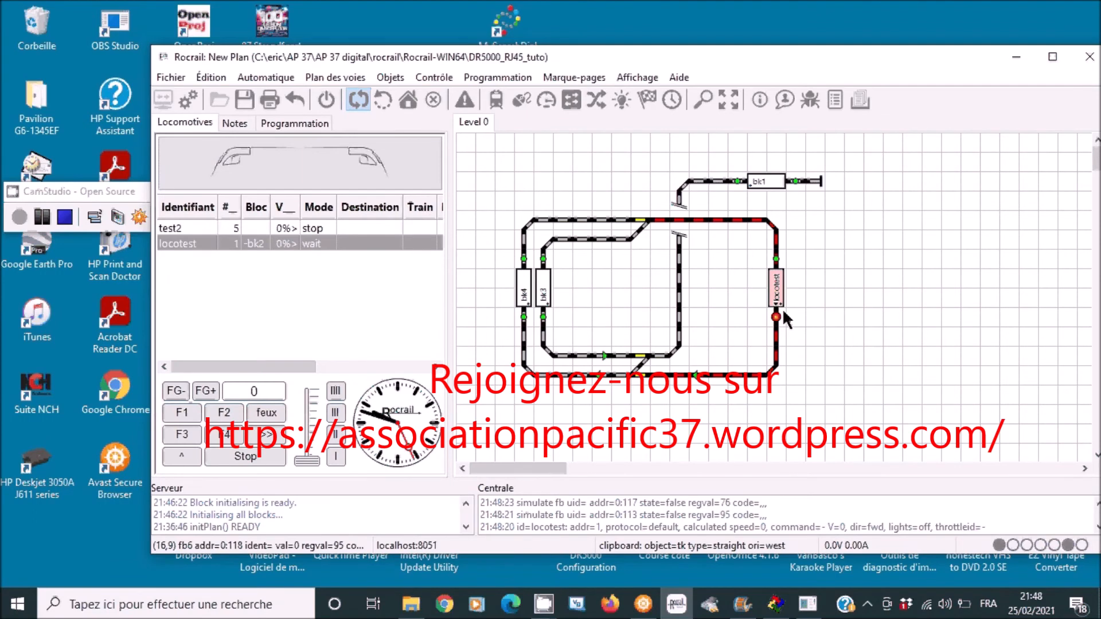
# Invert locotest's logical direction in bk2 and simulate its run to bk3 by activating detectors 116 and 115 and releasing 116.
pyautogui.rightClick(778, 299)
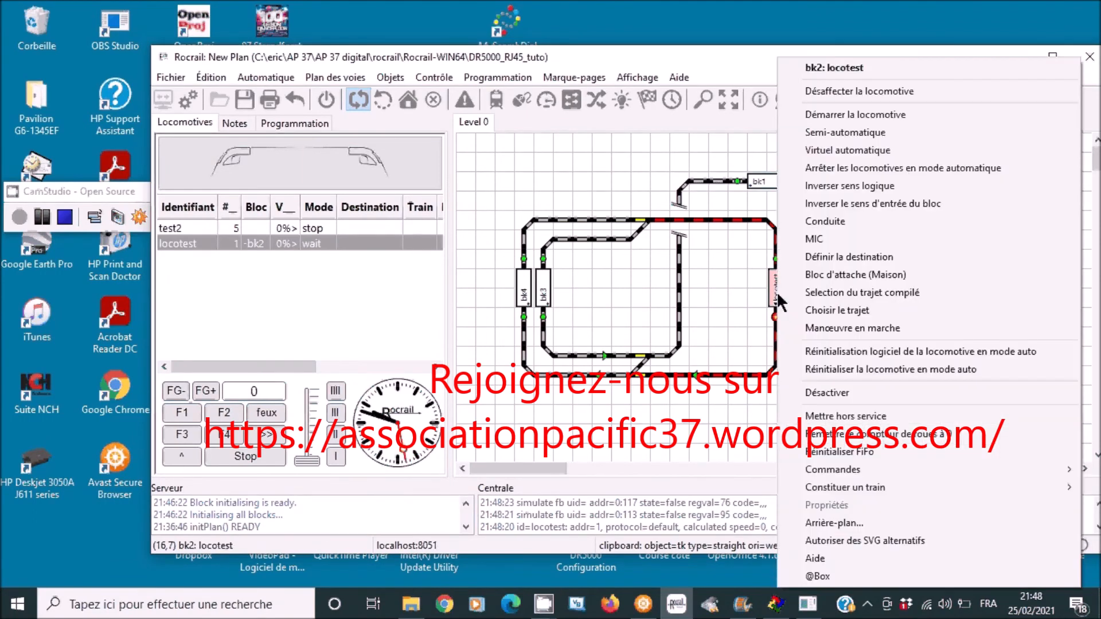
pyautogui.click(840, 187)
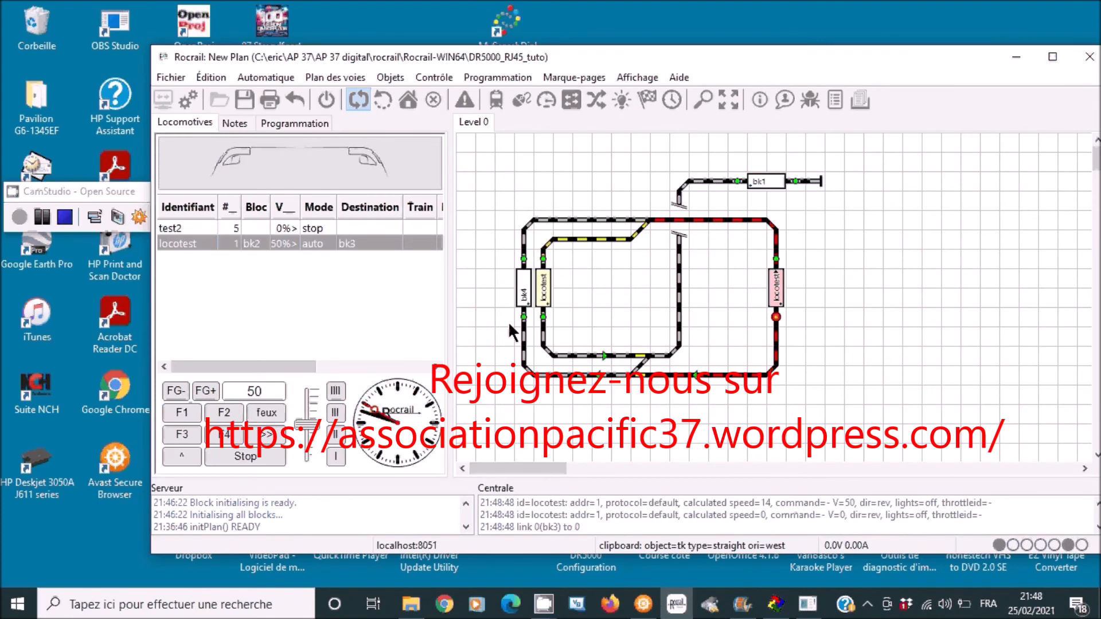
pyautogui.click(544, 255)
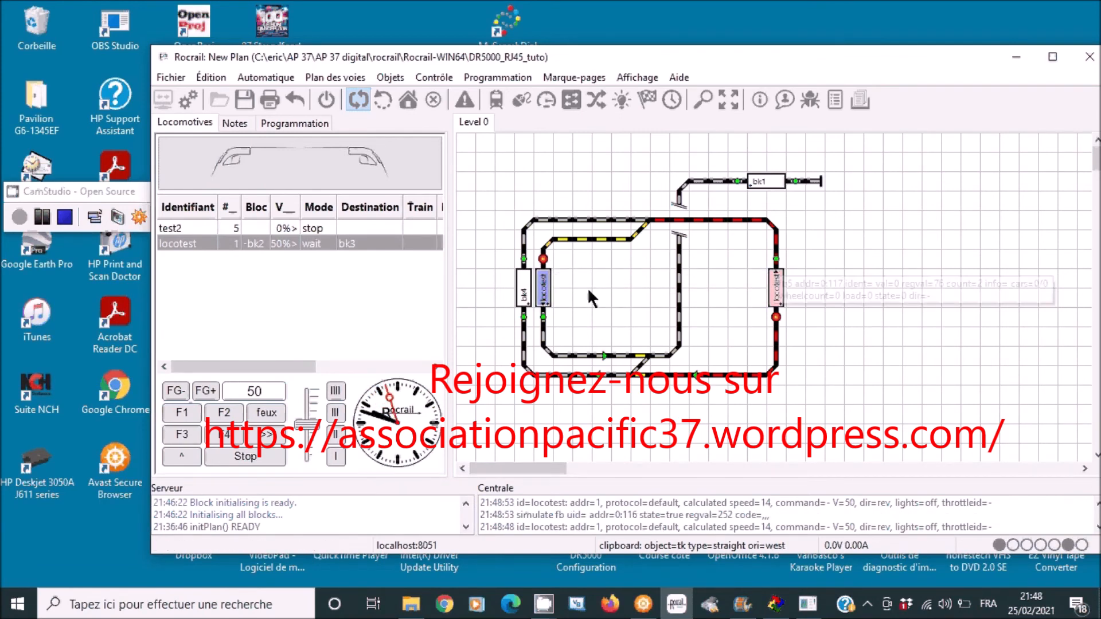
pyautogui.click(544, 317)
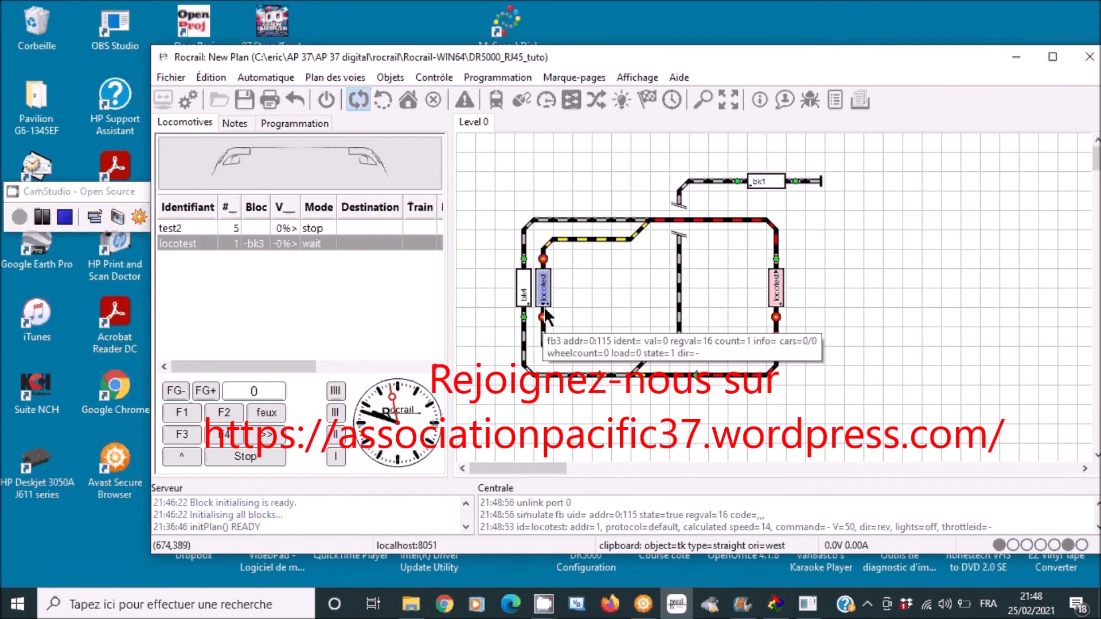
pyautogui.click(542, 260)
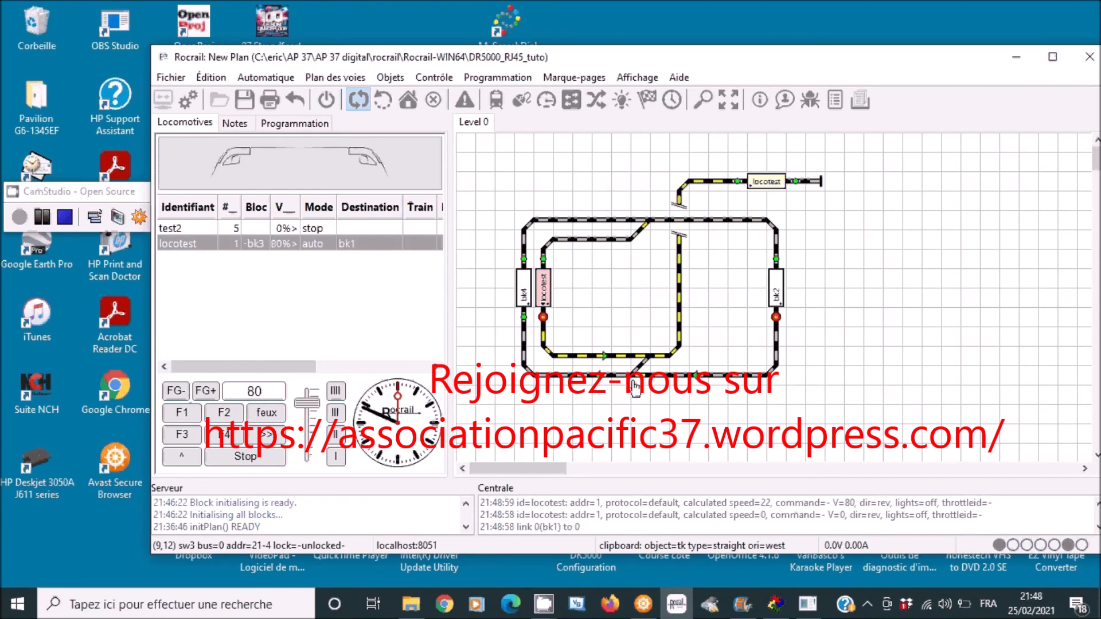
# Simulate locotest's run from bk3 to bk1 by activating detectors fb7 and fb8 and releasing fb3.
pyautogui.click(739, 182)
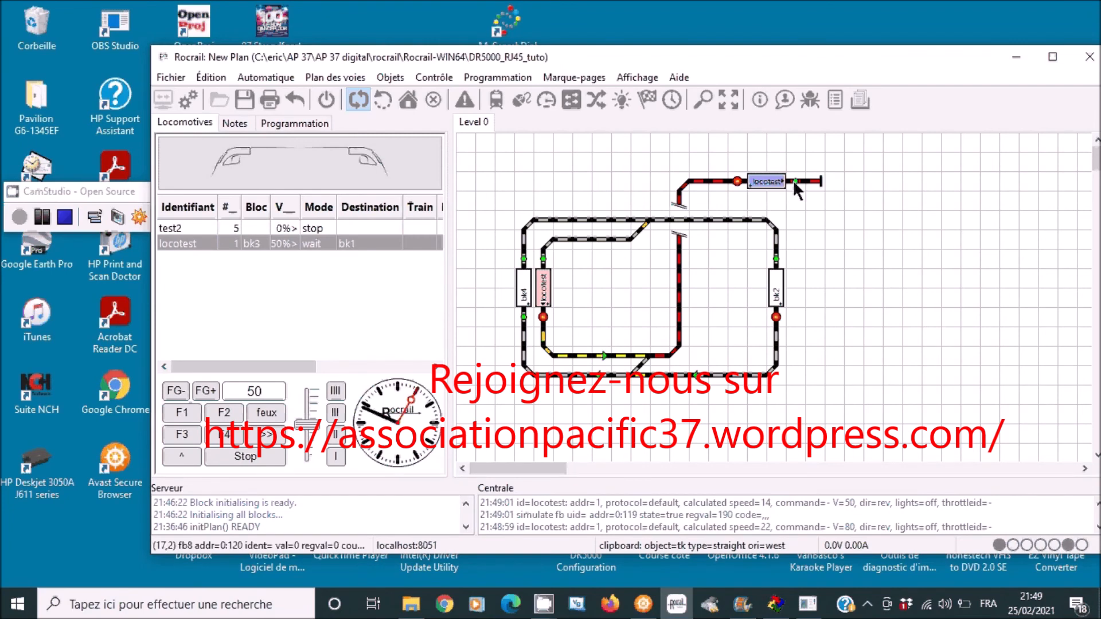
pyautogui.click(795, 183)
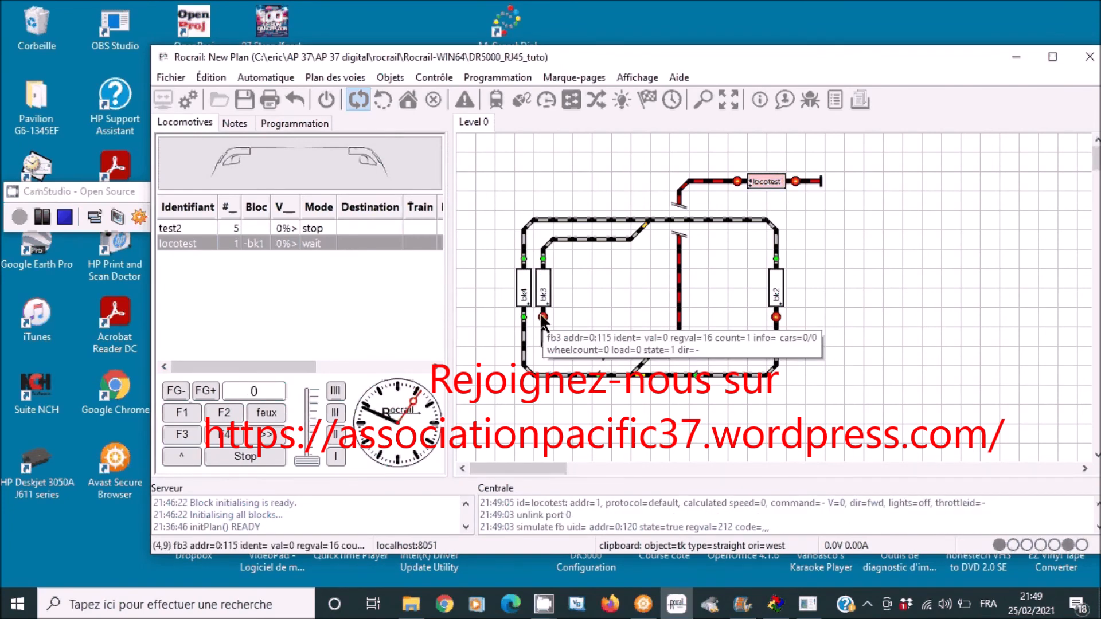
pyautogui.click(543, 315)
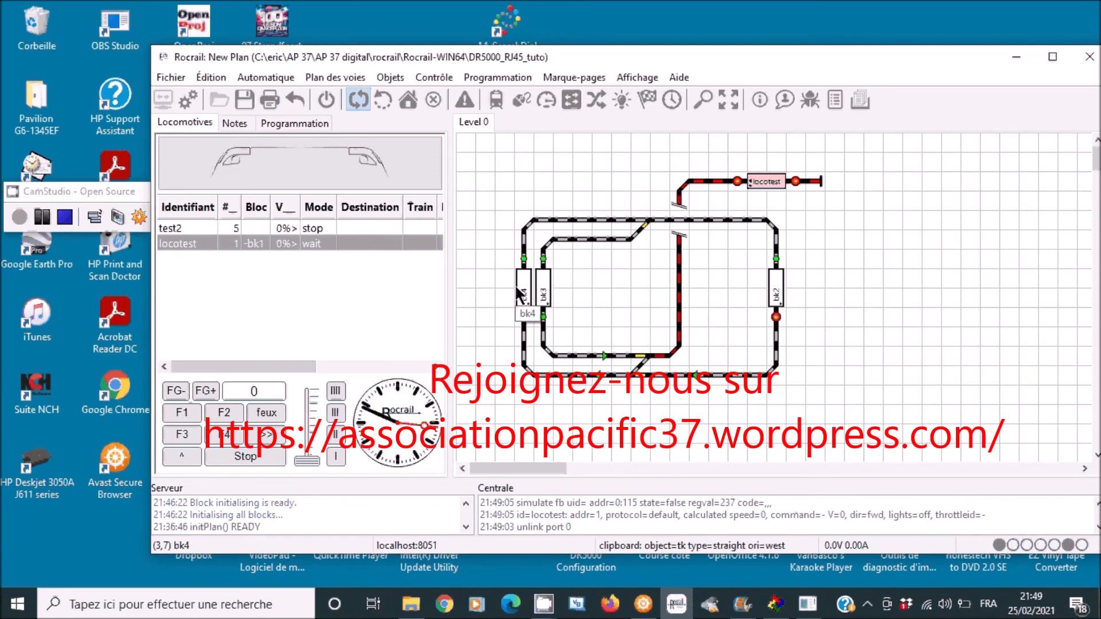
# Switch off automatic mode for the track plan with locotest in block bk4.
pyautogui.click(266, 77)
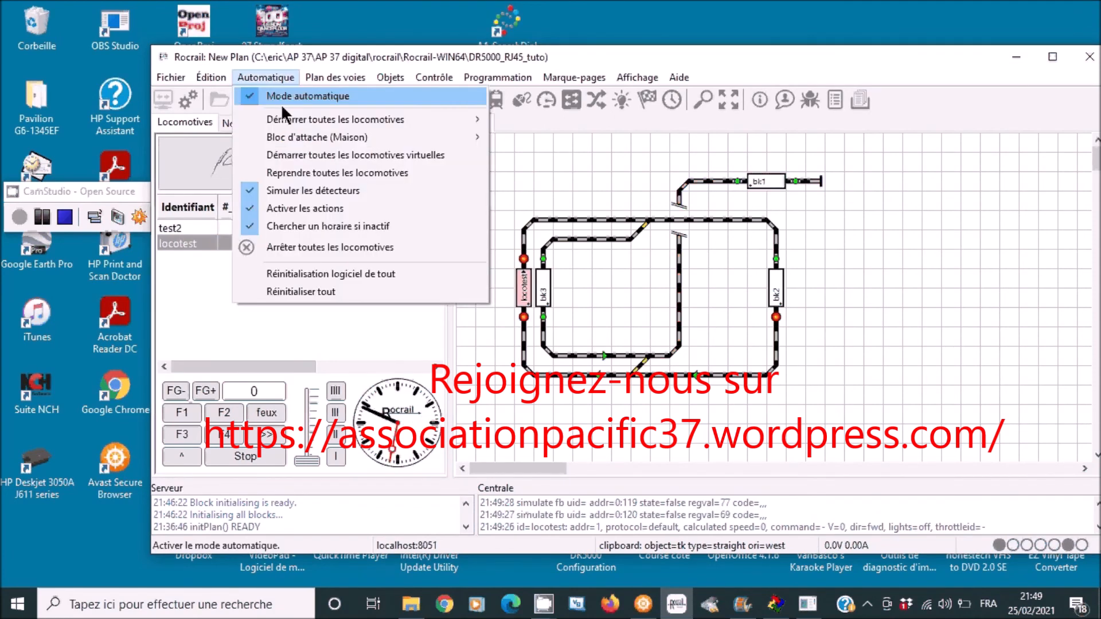
pyautogui.click(283, 95)
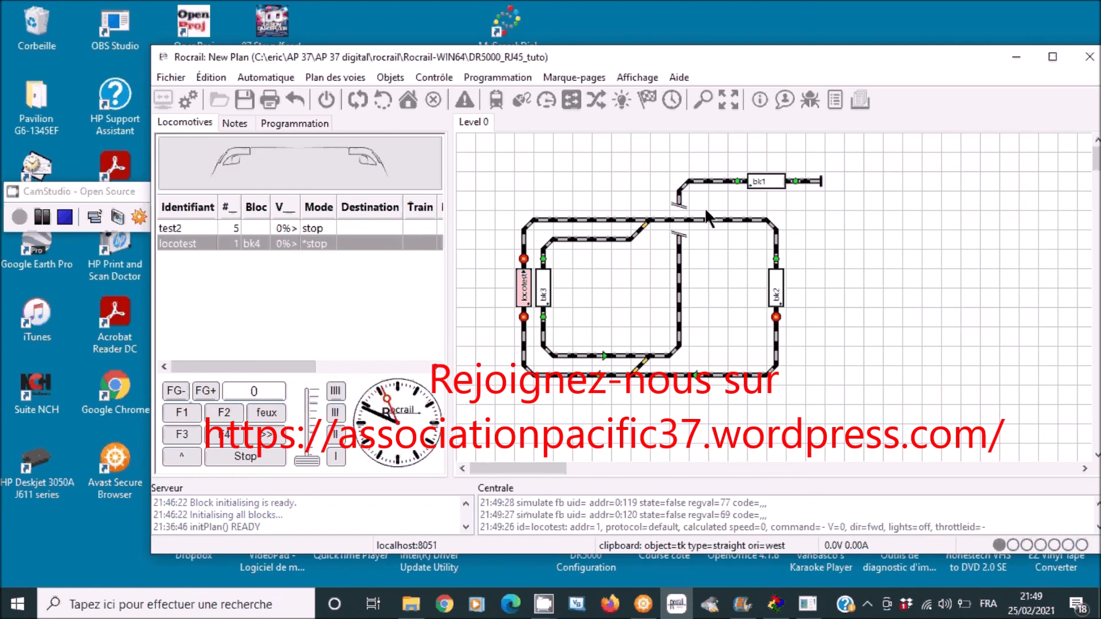
pyautogui.moveTo(735, 183)
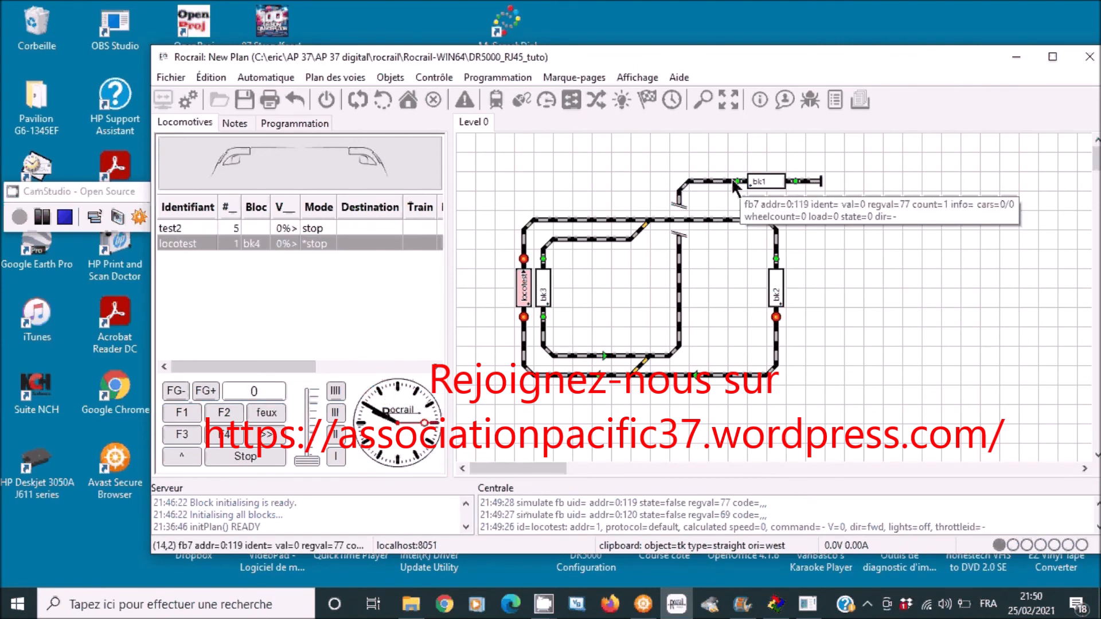